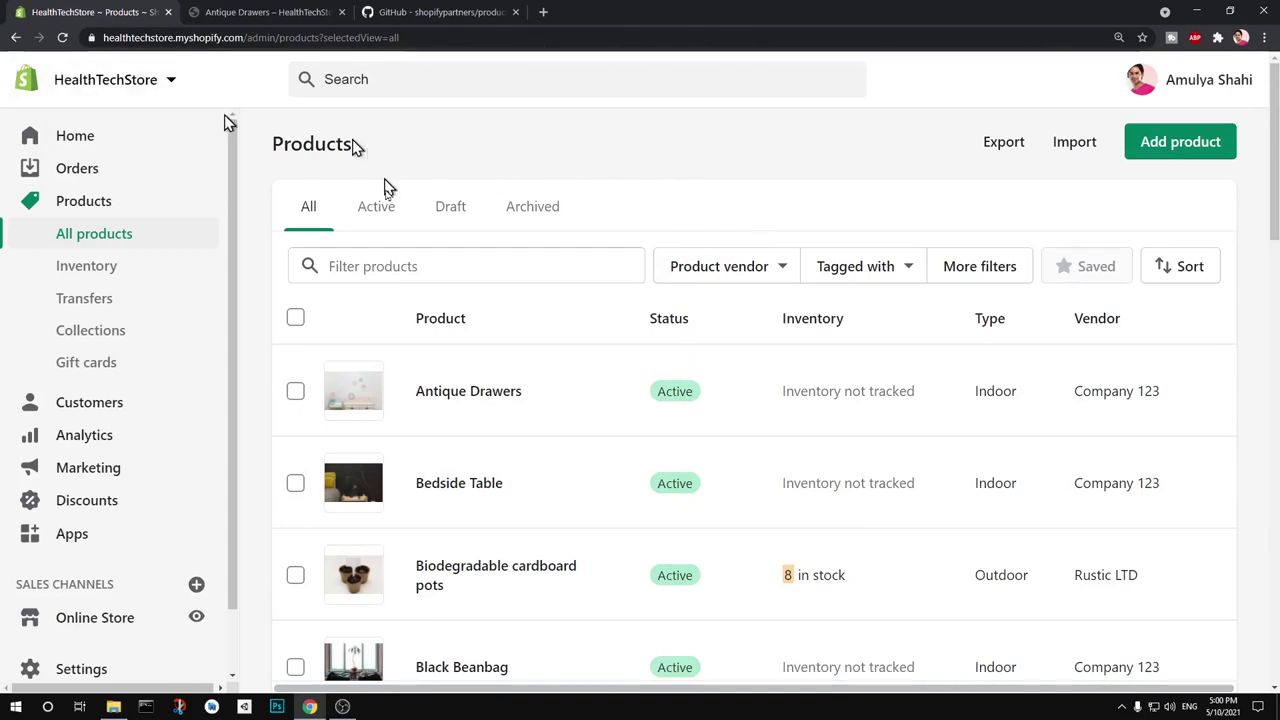
Correct the GitHub address to load the shopifypartners/product-csvs repository and check its Code download options.
scroll(922, 591, down, 15)
scroll(928, 592, up, 15)
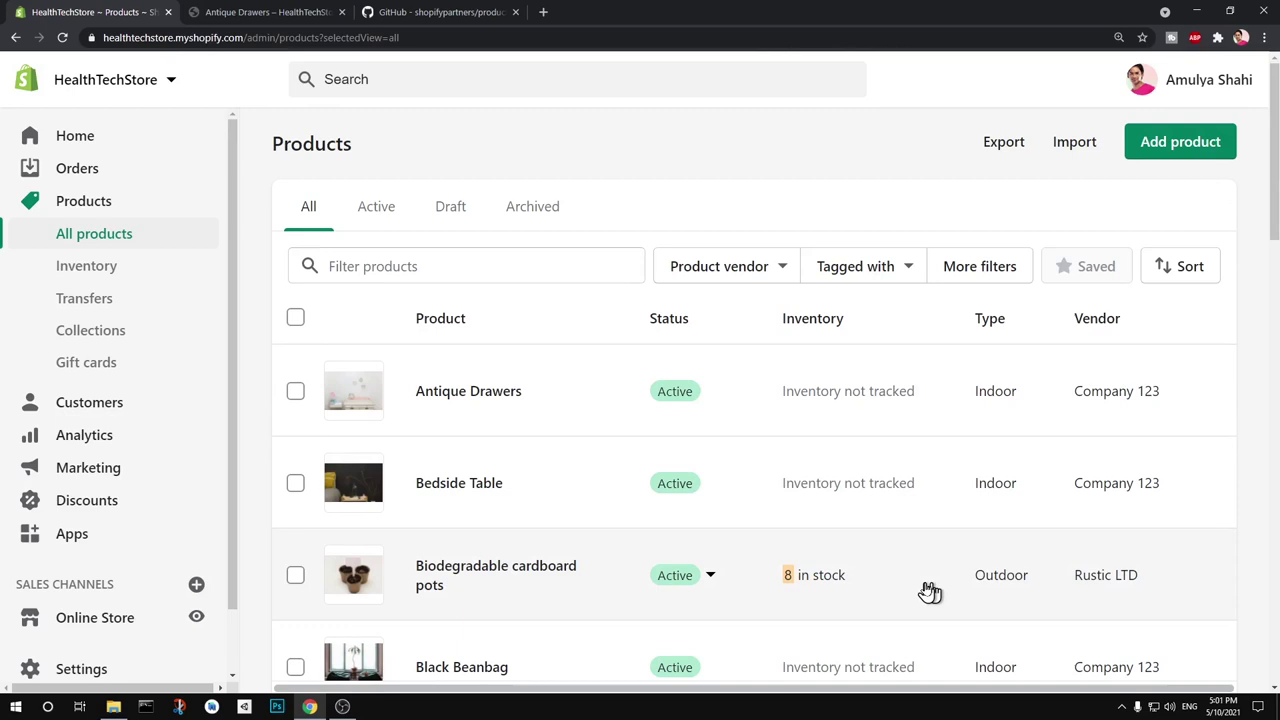
click(384, 10)
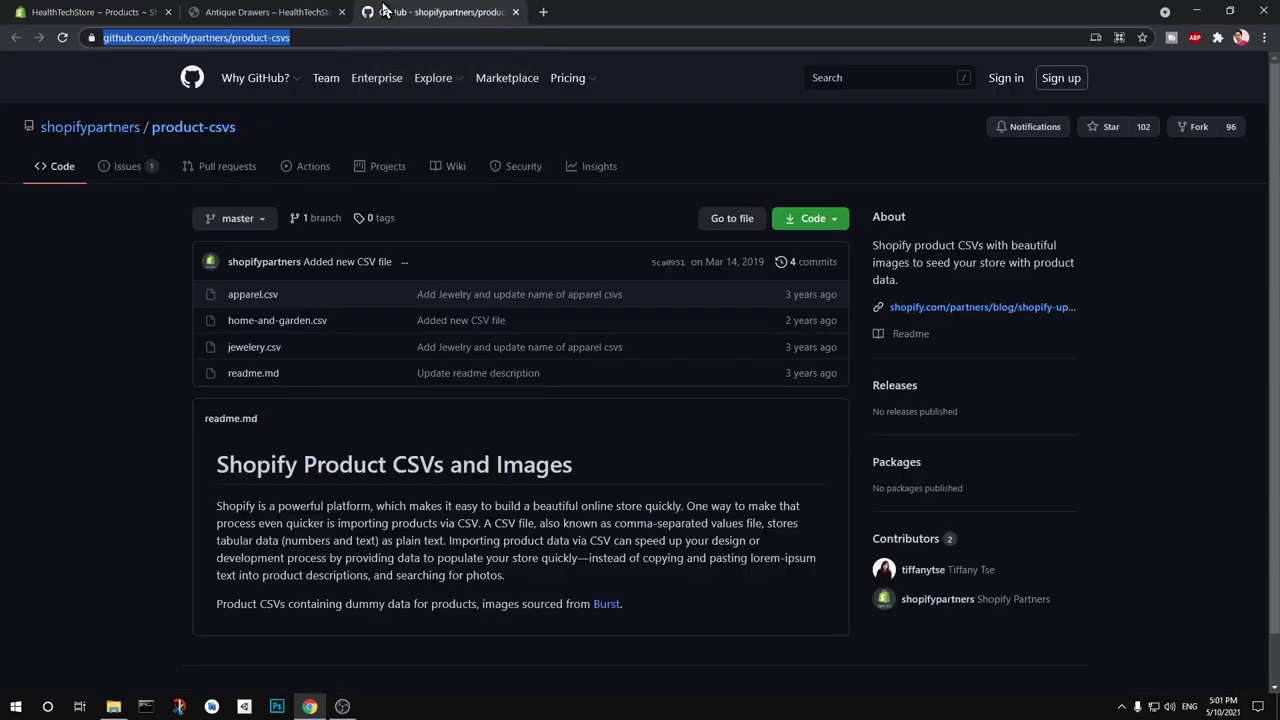
click(651, 126)
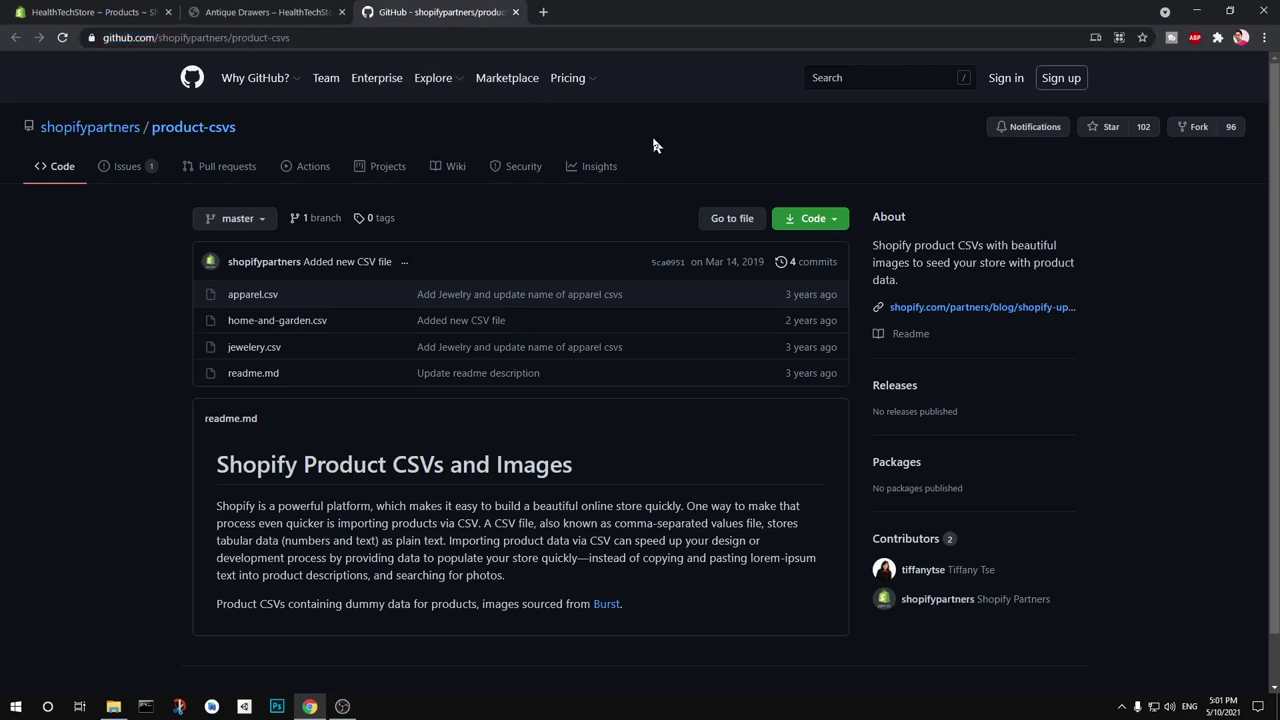
click(296, 37)
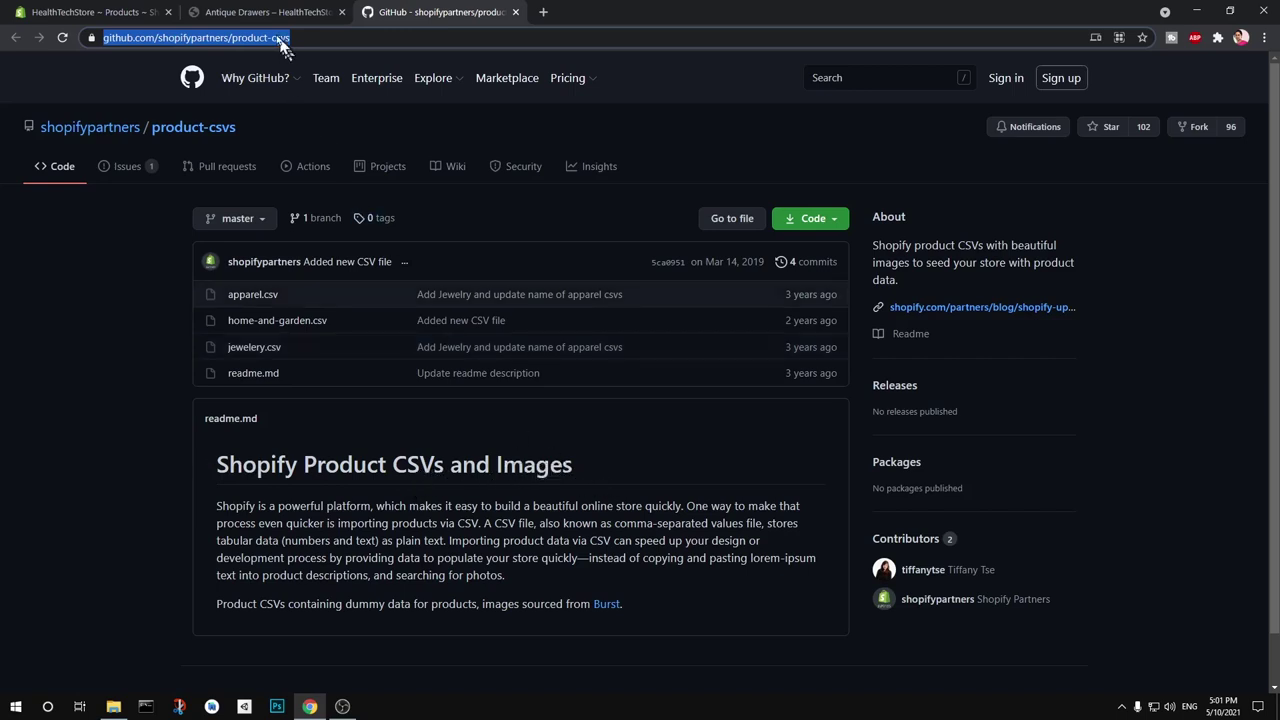
click(322, 37)
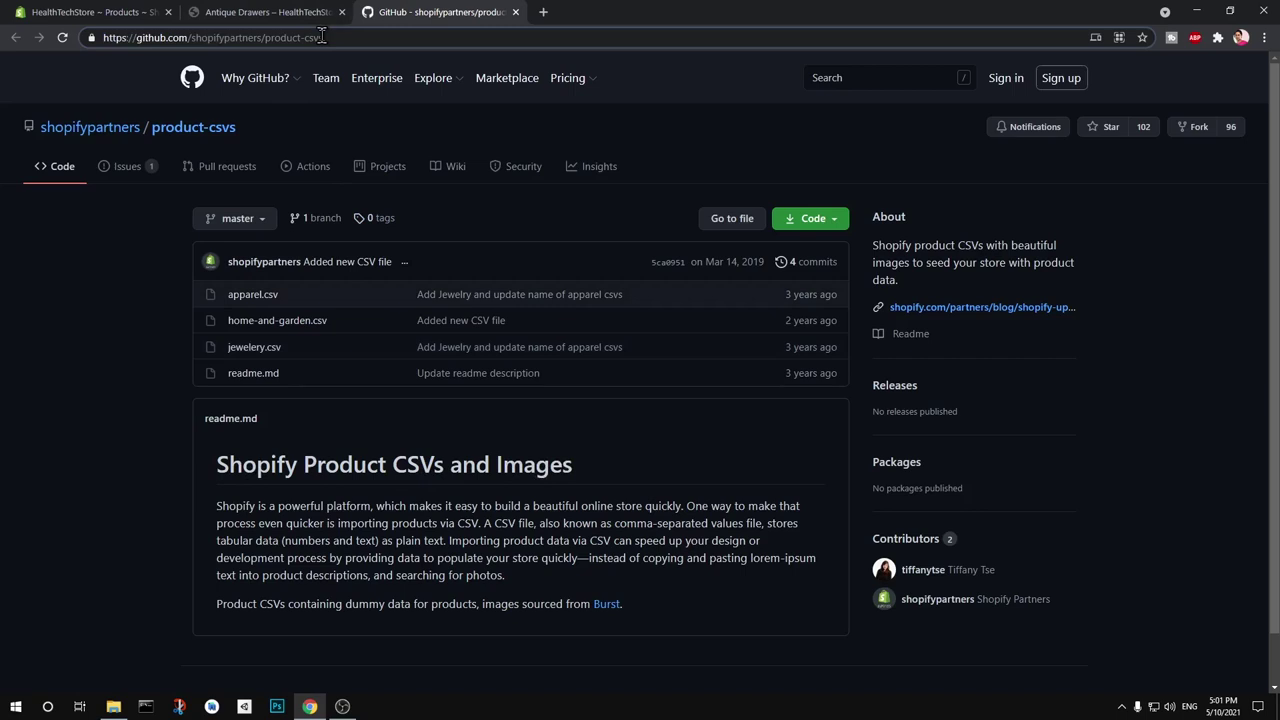
text(s)
click(836, 224)
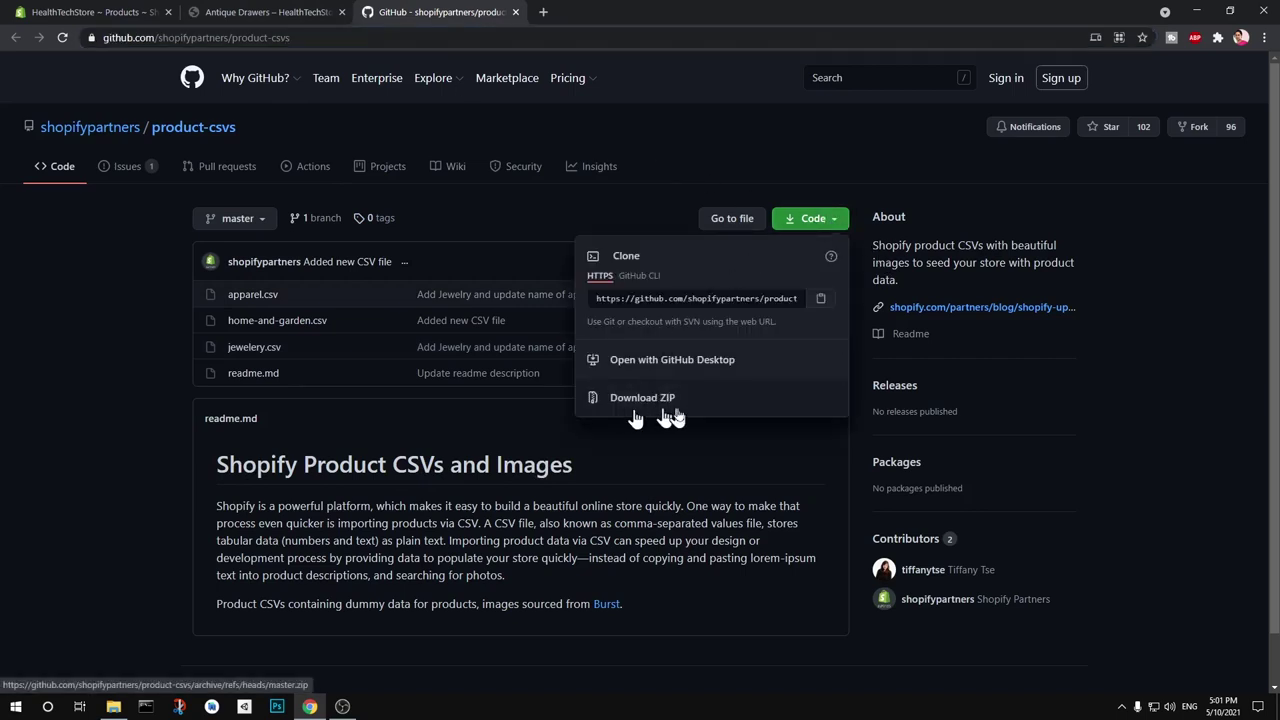
click(663, 115)
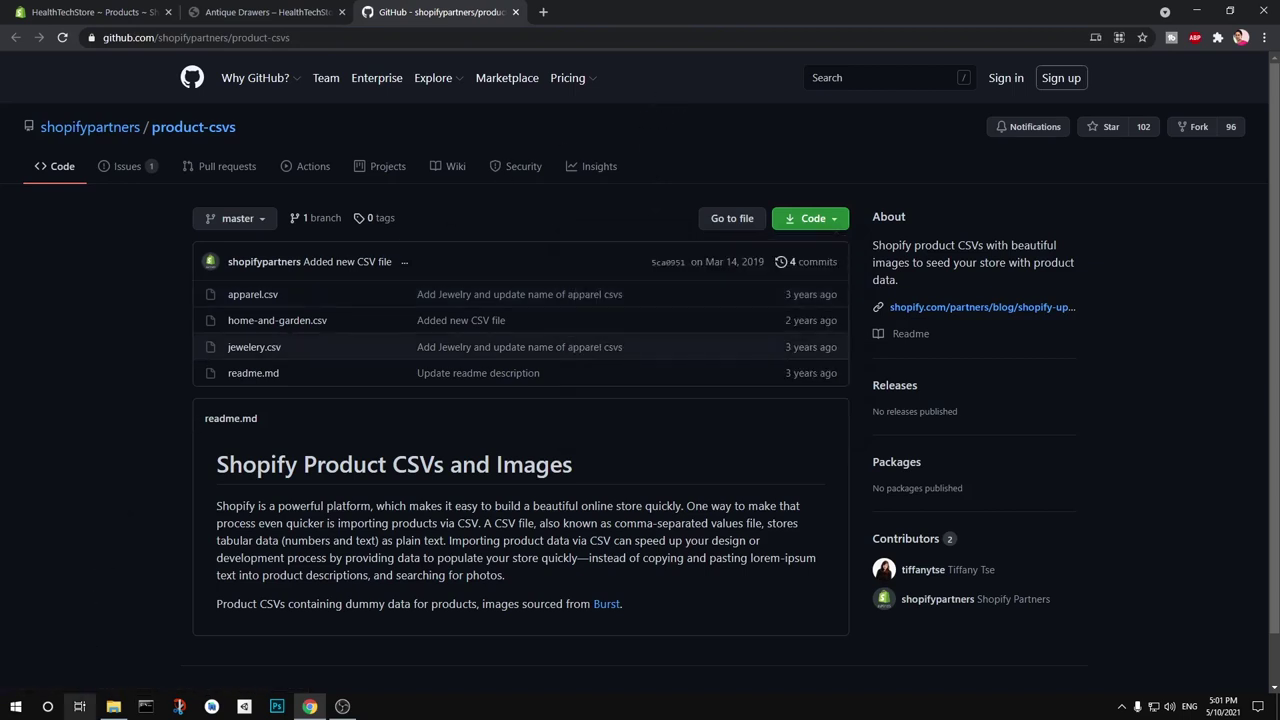
Open the extracted product-csvs-master folder from Downloads in File Explorer.
click(113, 706)
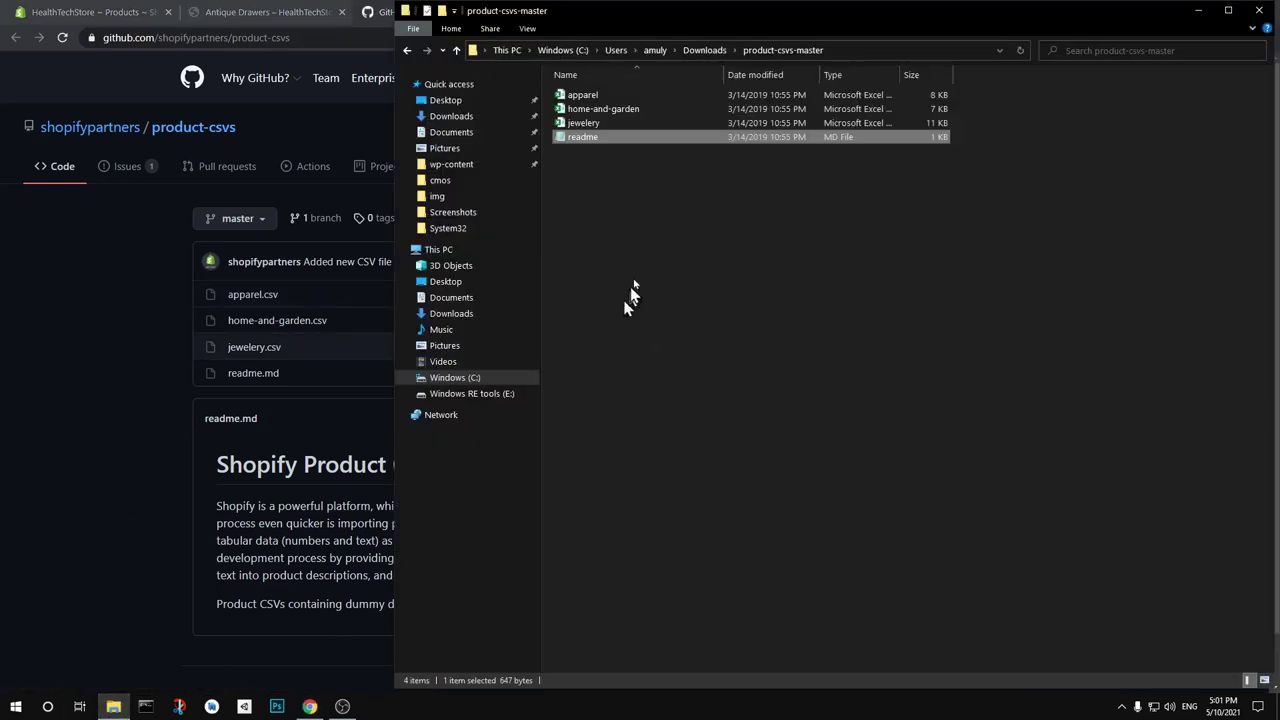
click(690, 52)
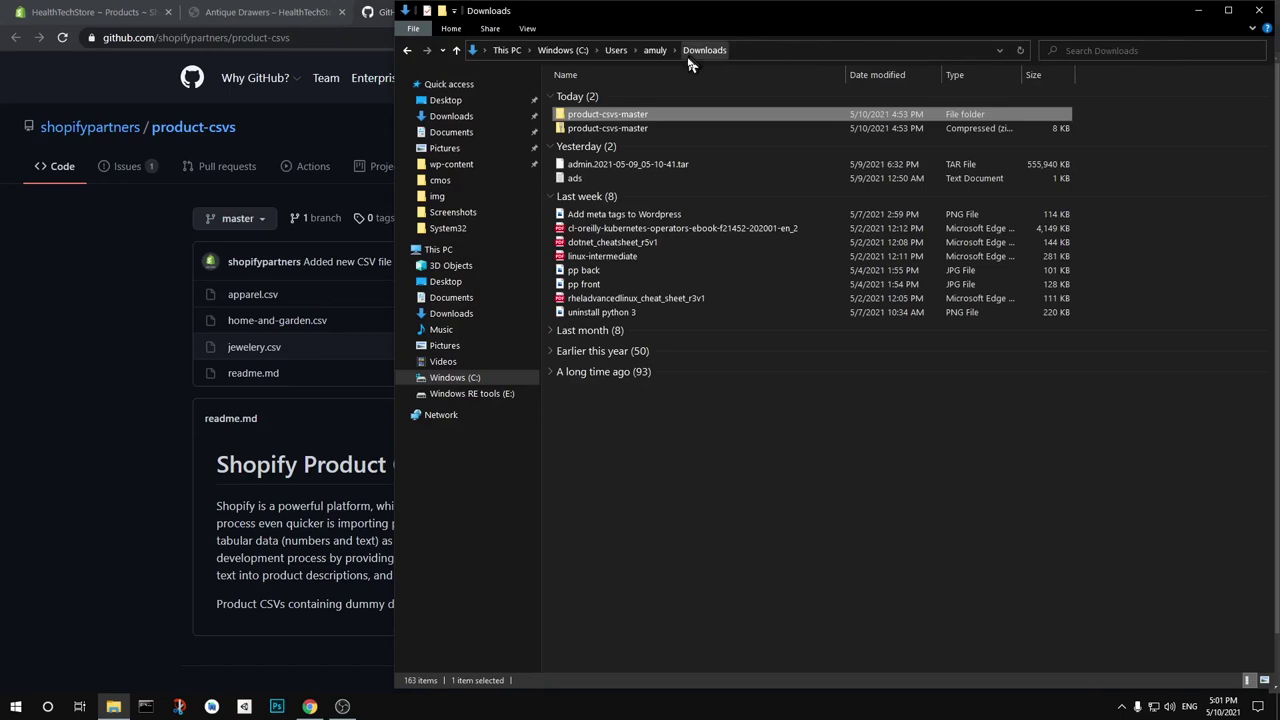
click(581, 131)
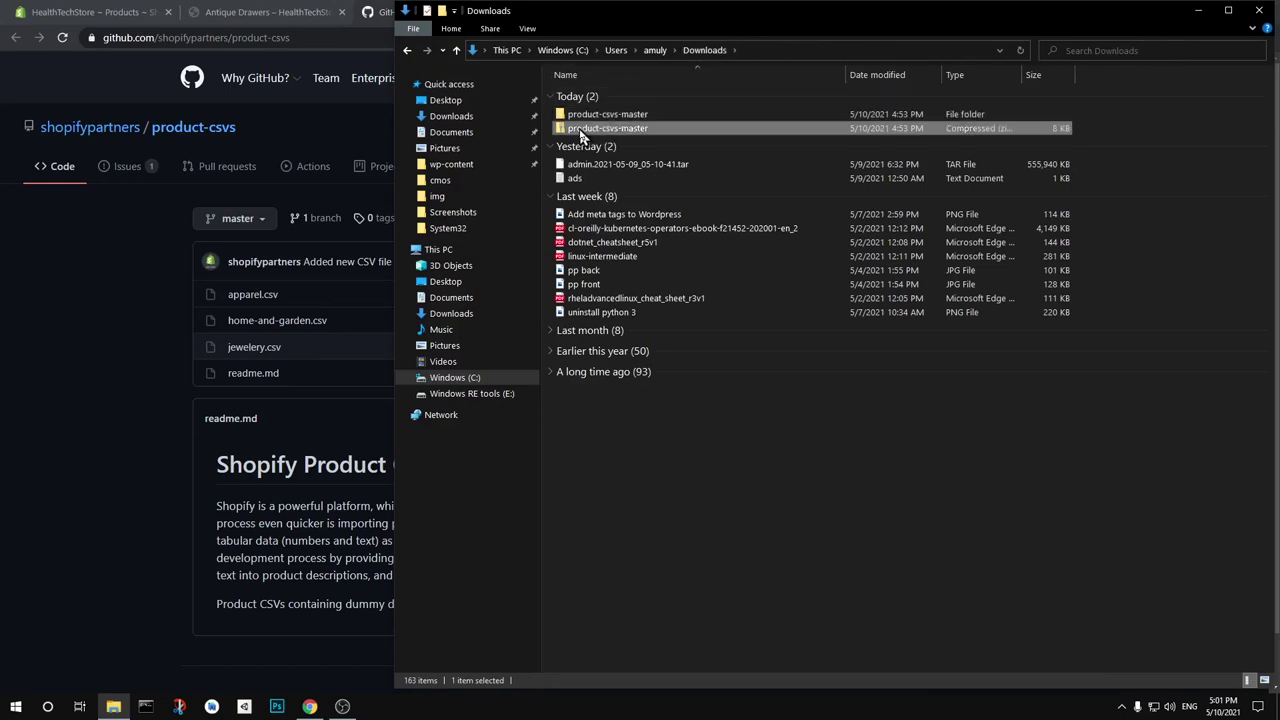
right_click(576, 129)
click(674, 102)
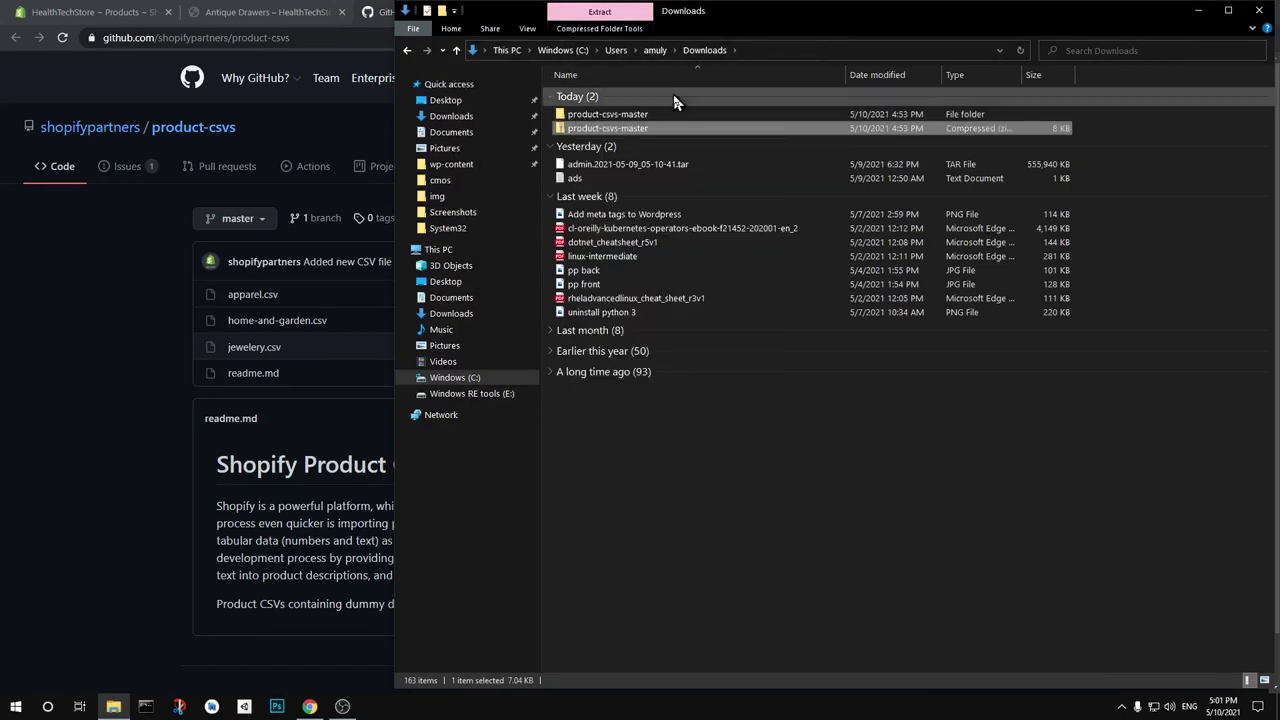
double_click(634, 116)
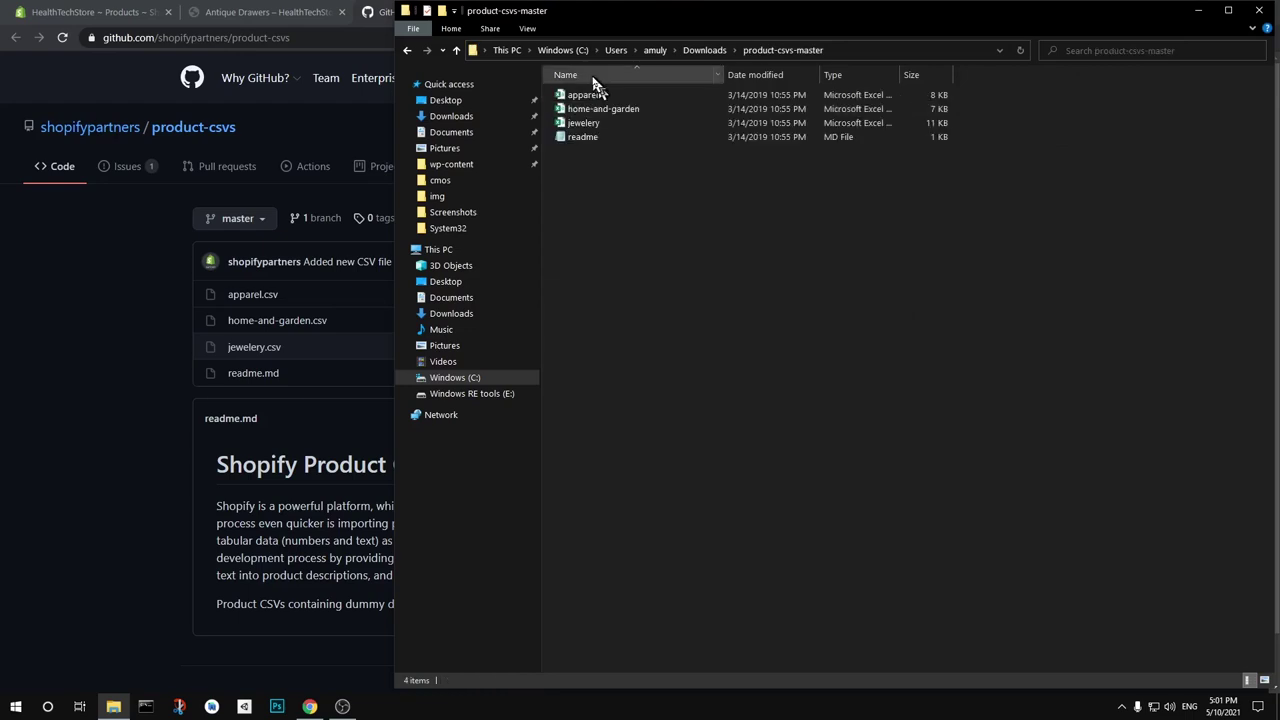
Delete the readme file and widen the Type column to show full file types.
click(594, 146)
key(Delete)
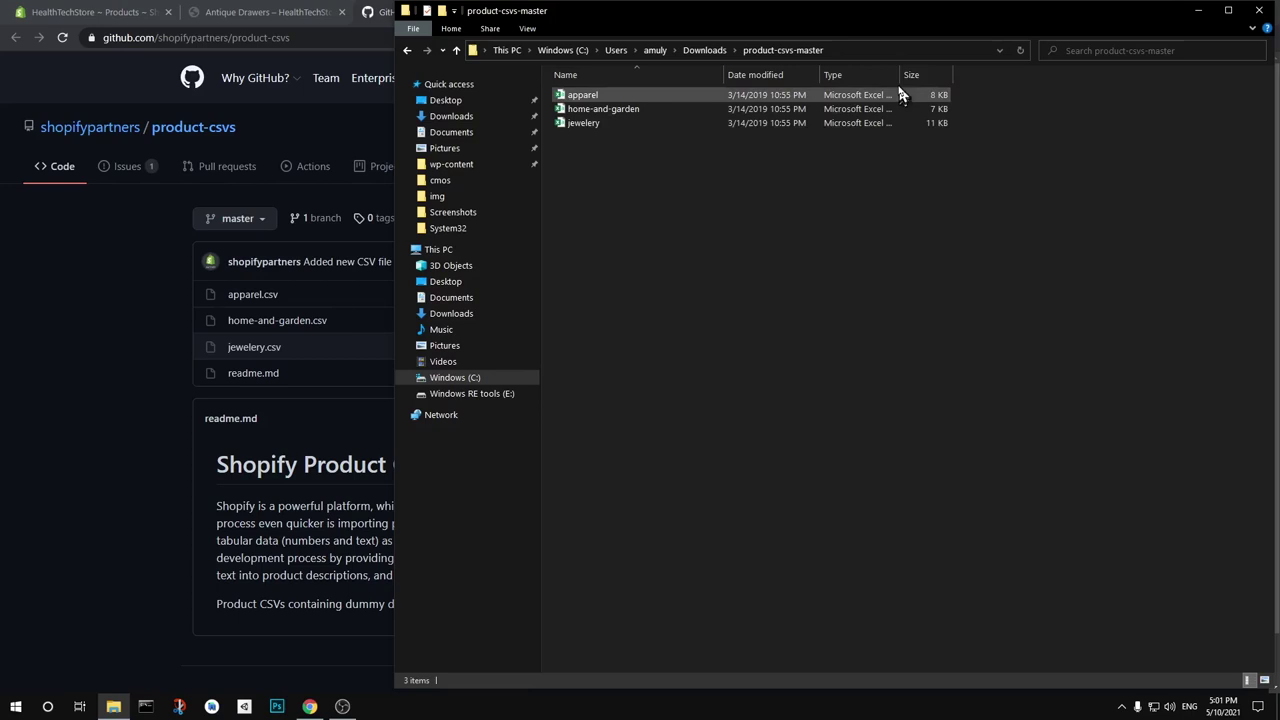
drag(903, 74, 1038, 88)
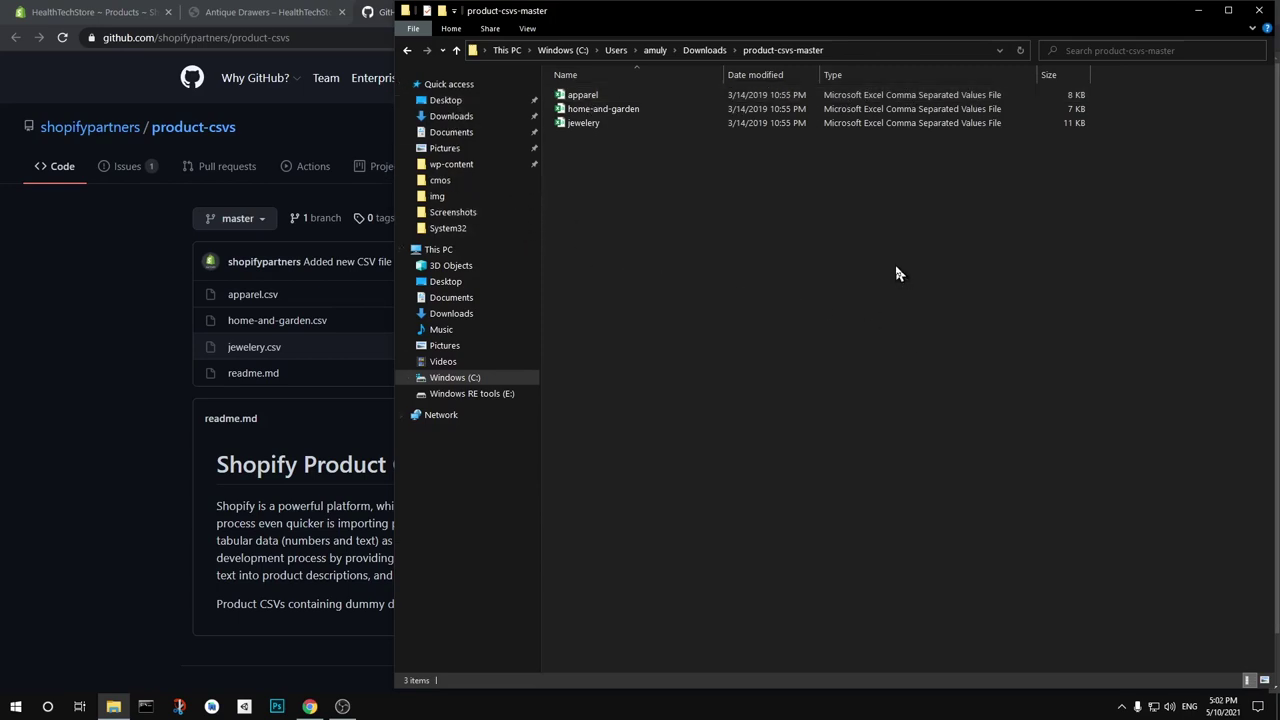
Minimize File Explorer and open the storefront's full product catalog.
click(1199, 11)
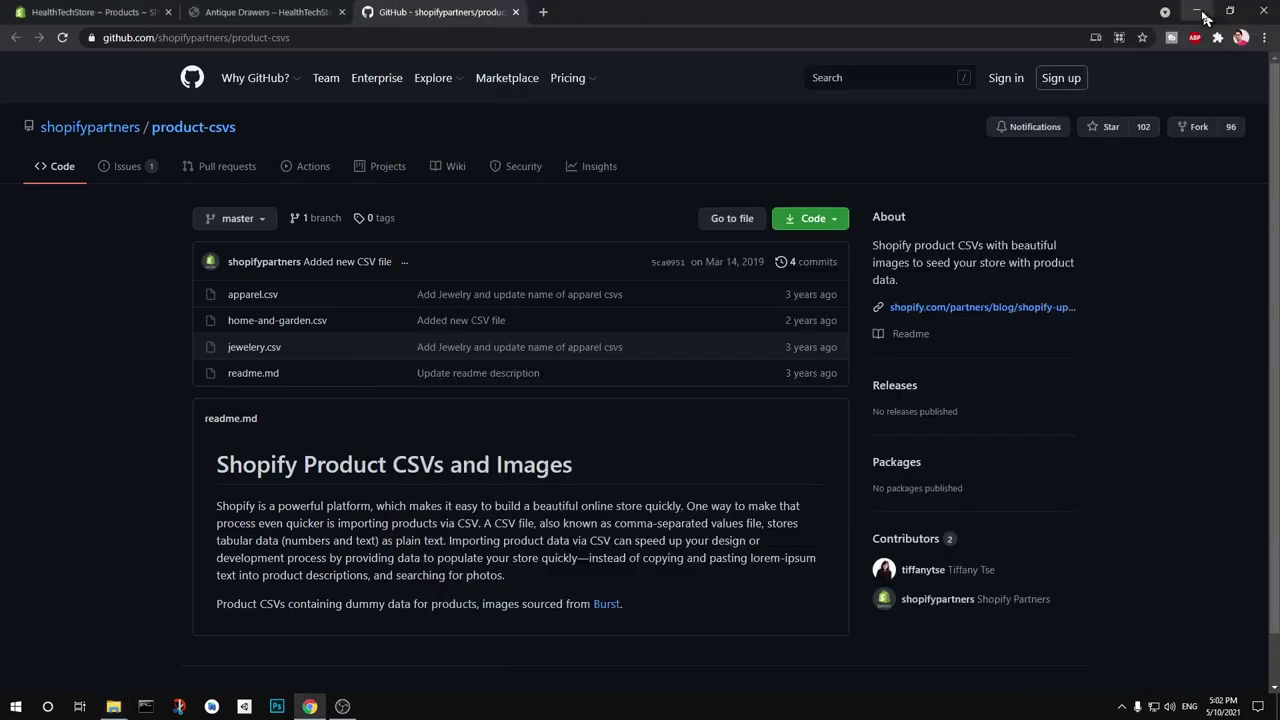
click(85, 11)
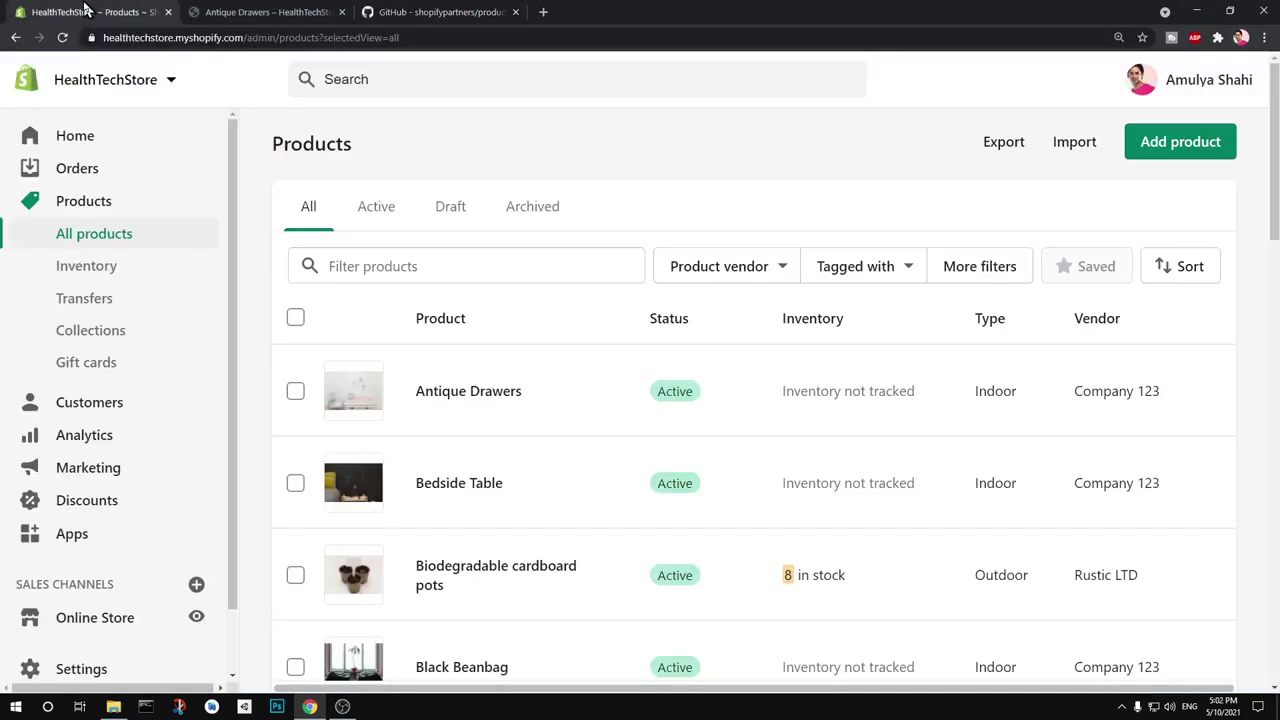
click(290, 12)
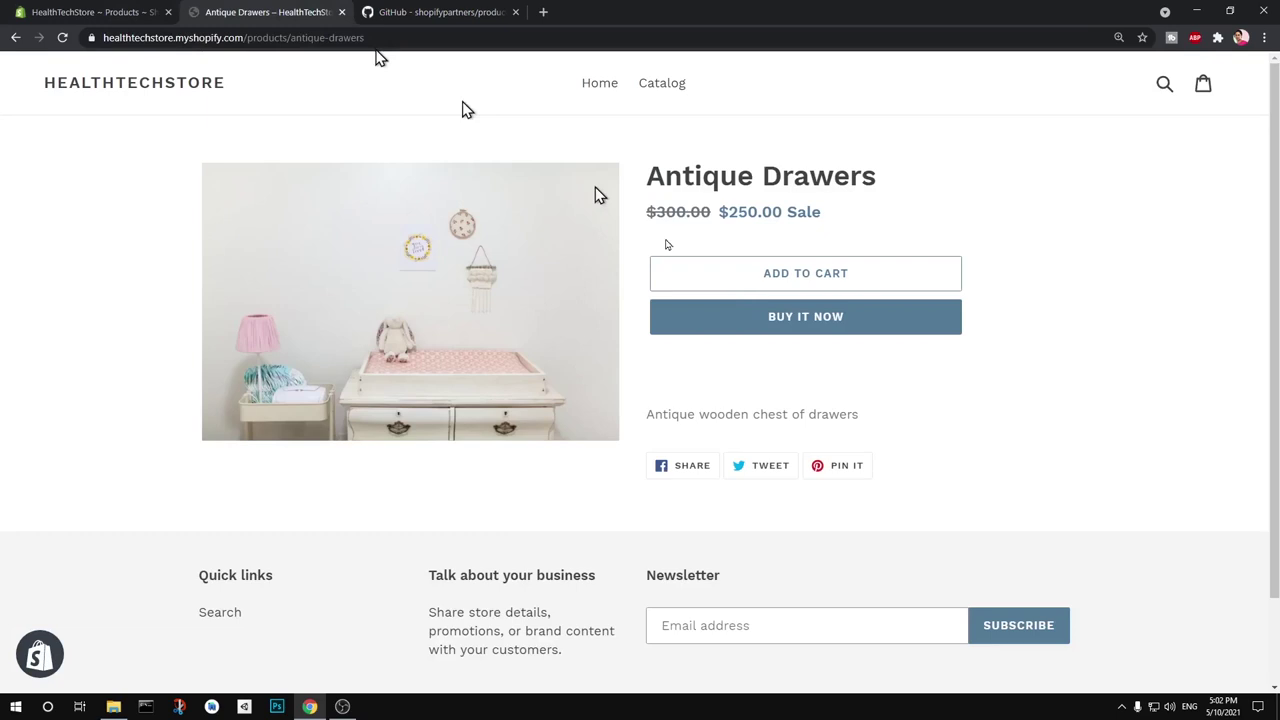
click(668, 86)
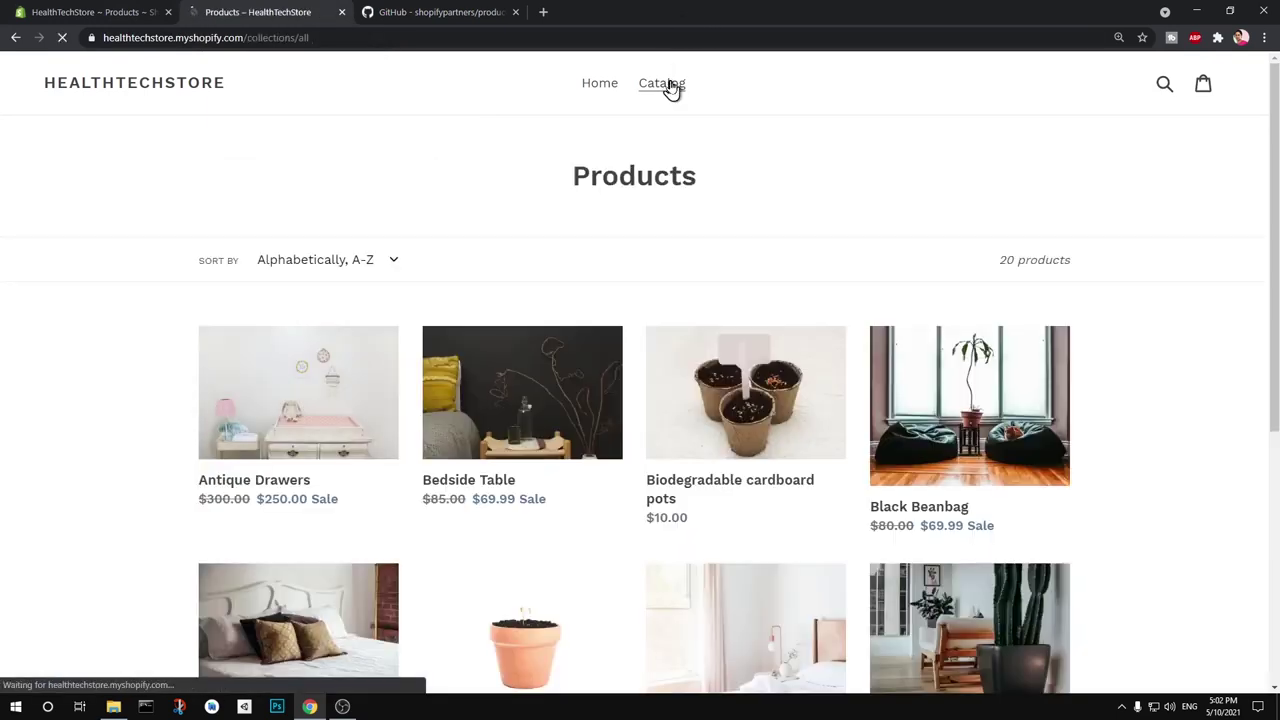
Page through the storefront catalog to page 3, then return to the admin product list.
scroll(990, 541, down, 4)
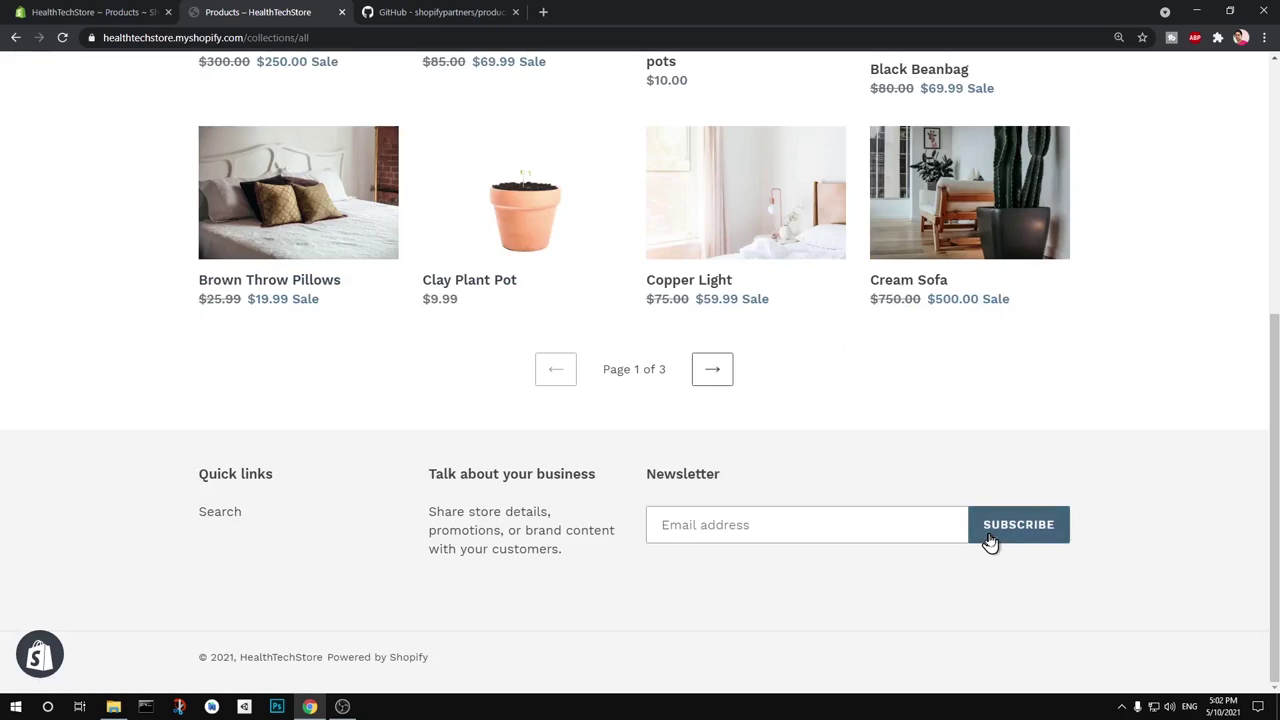
click(710, 376)
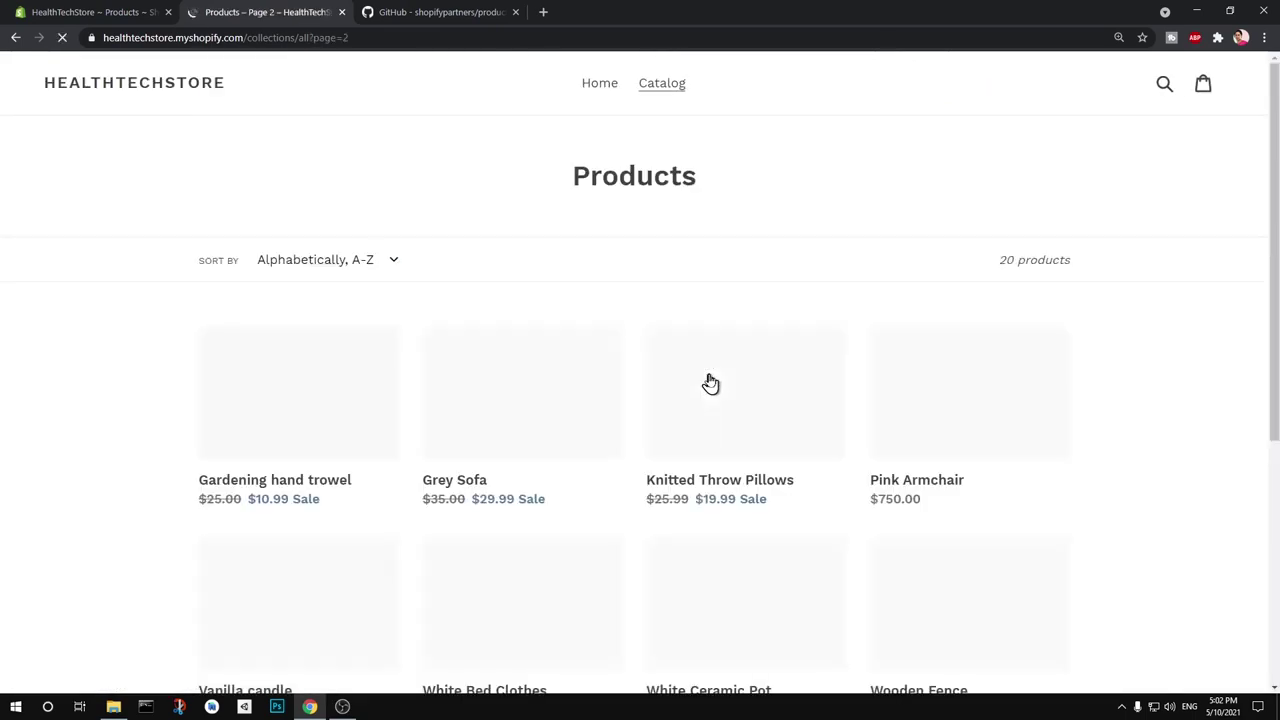
scroll(1040, 600, down, 4)
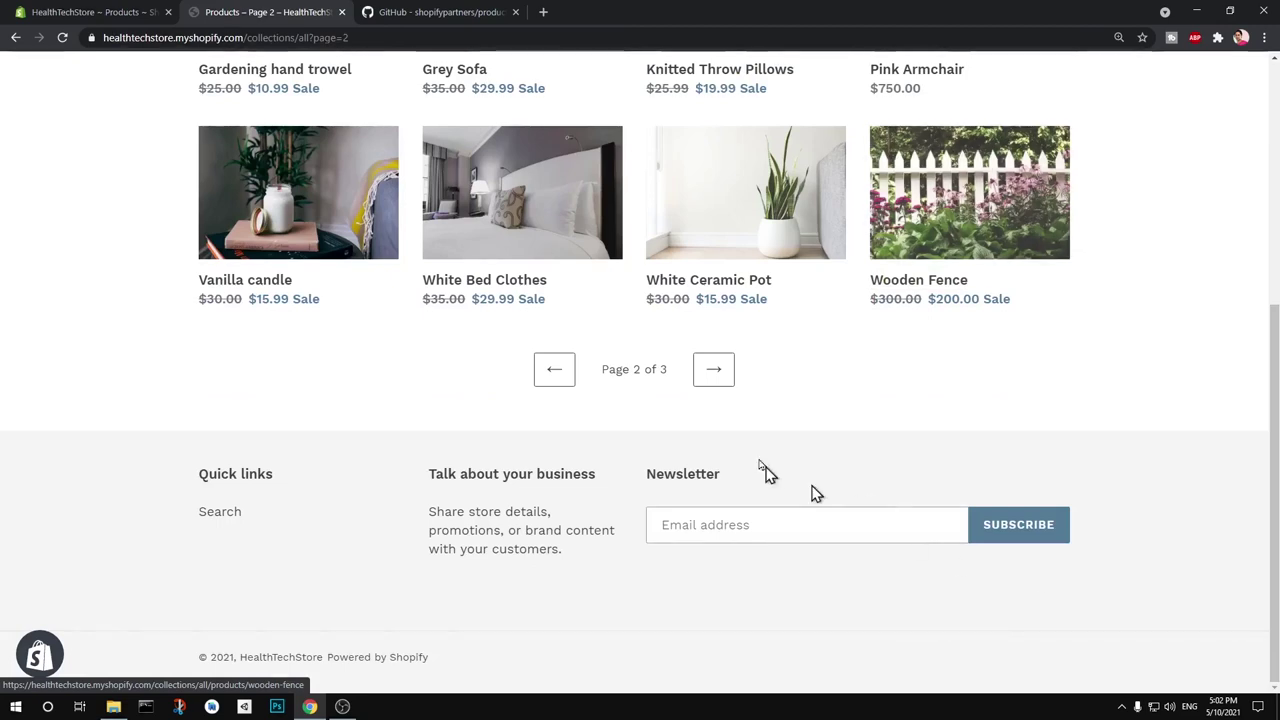
click(709, 380)
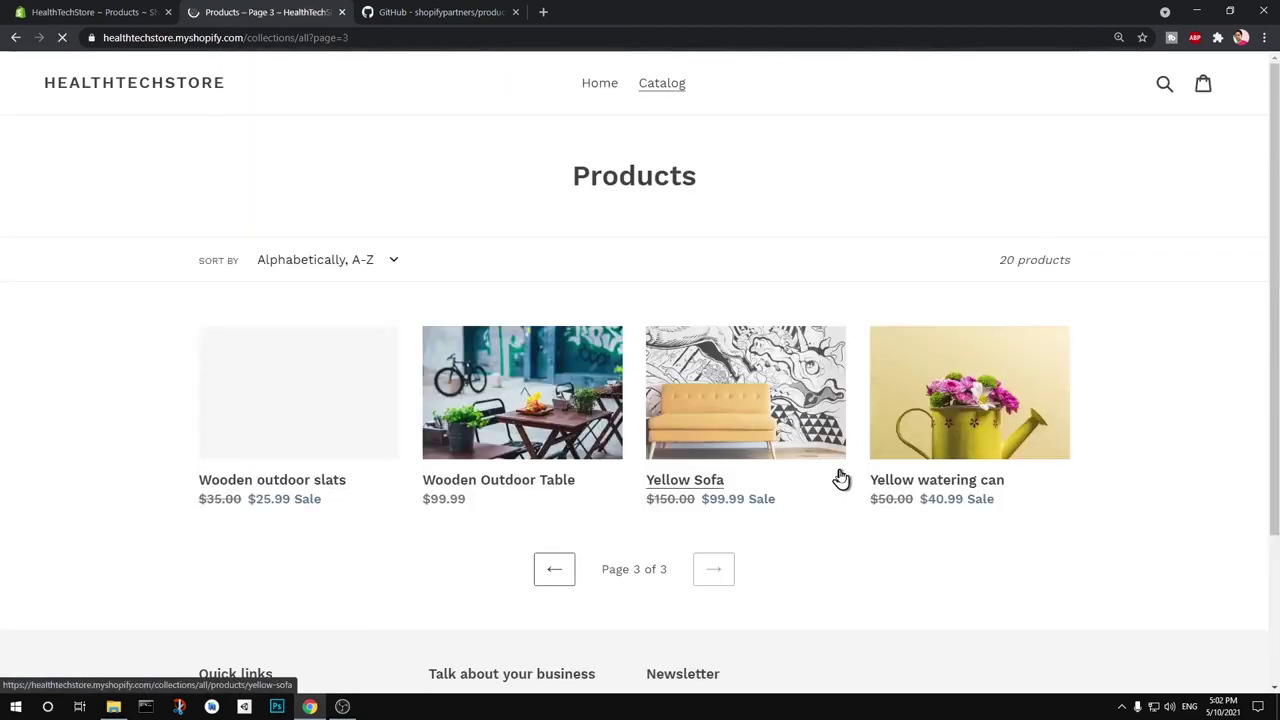
click(140, 10)
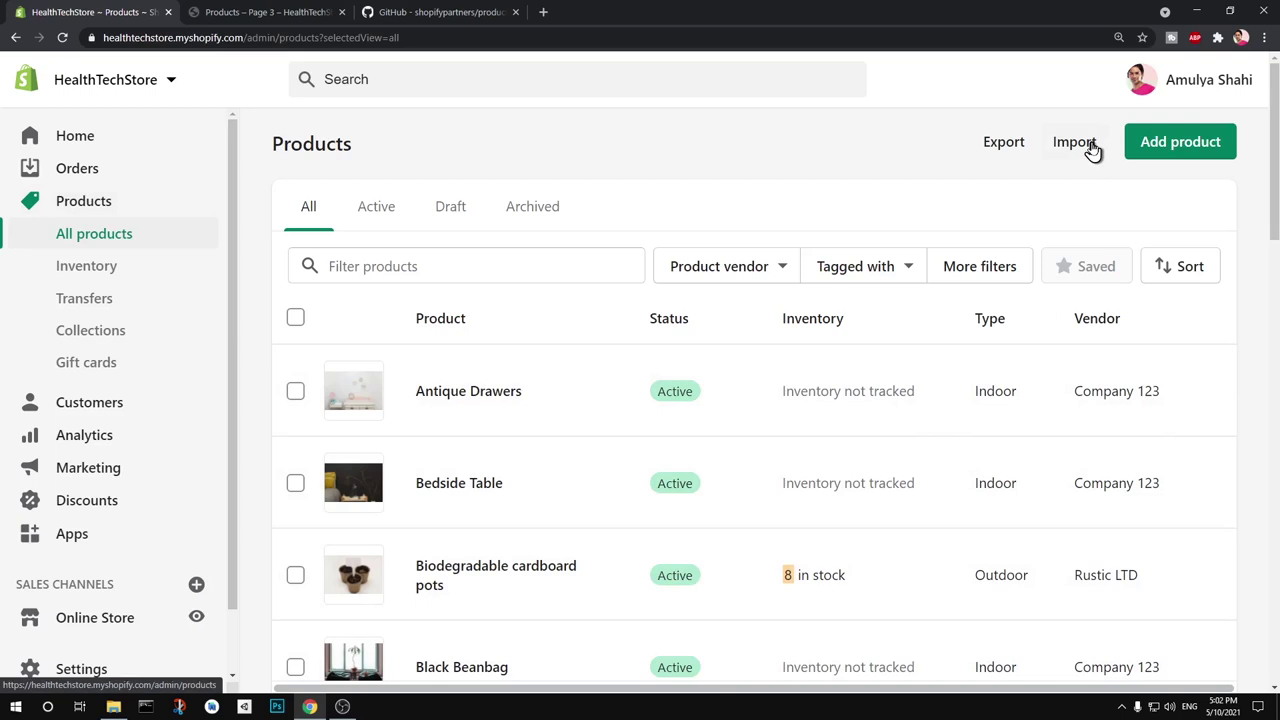
Add apparel.csv as the file in the Import products by CSV dialog.
click(1085, 148)
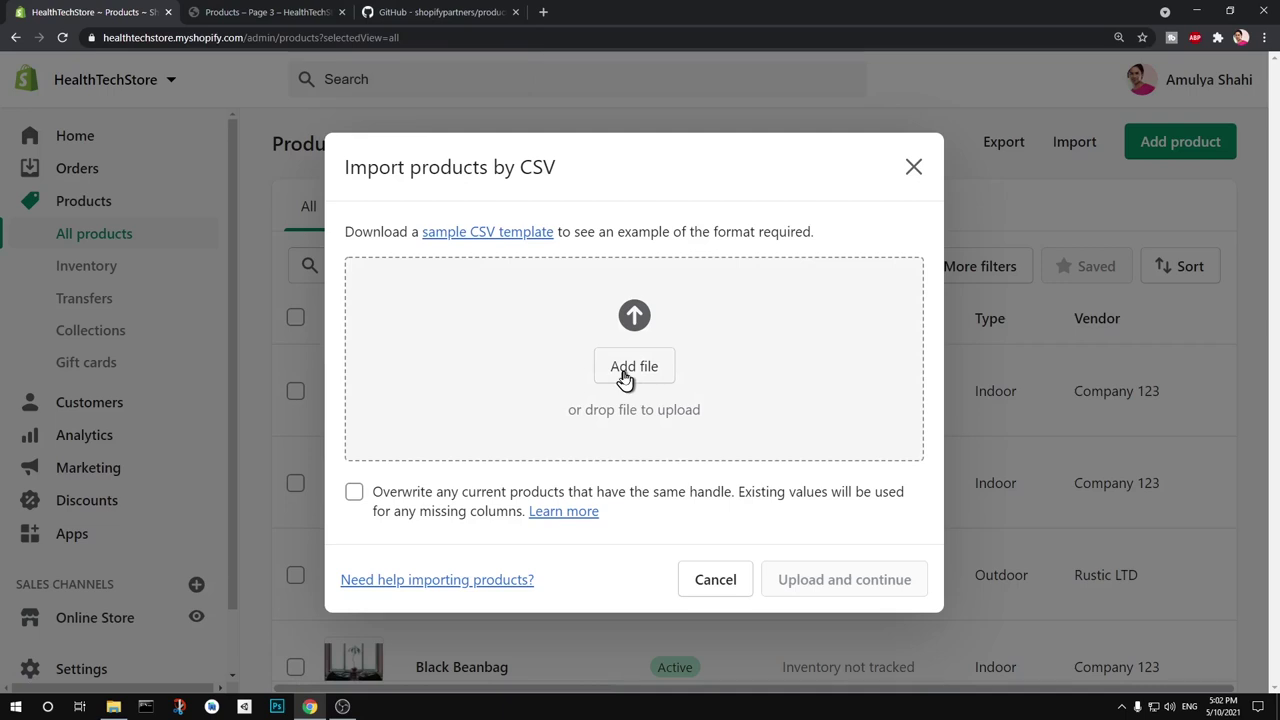
click(630, 367)
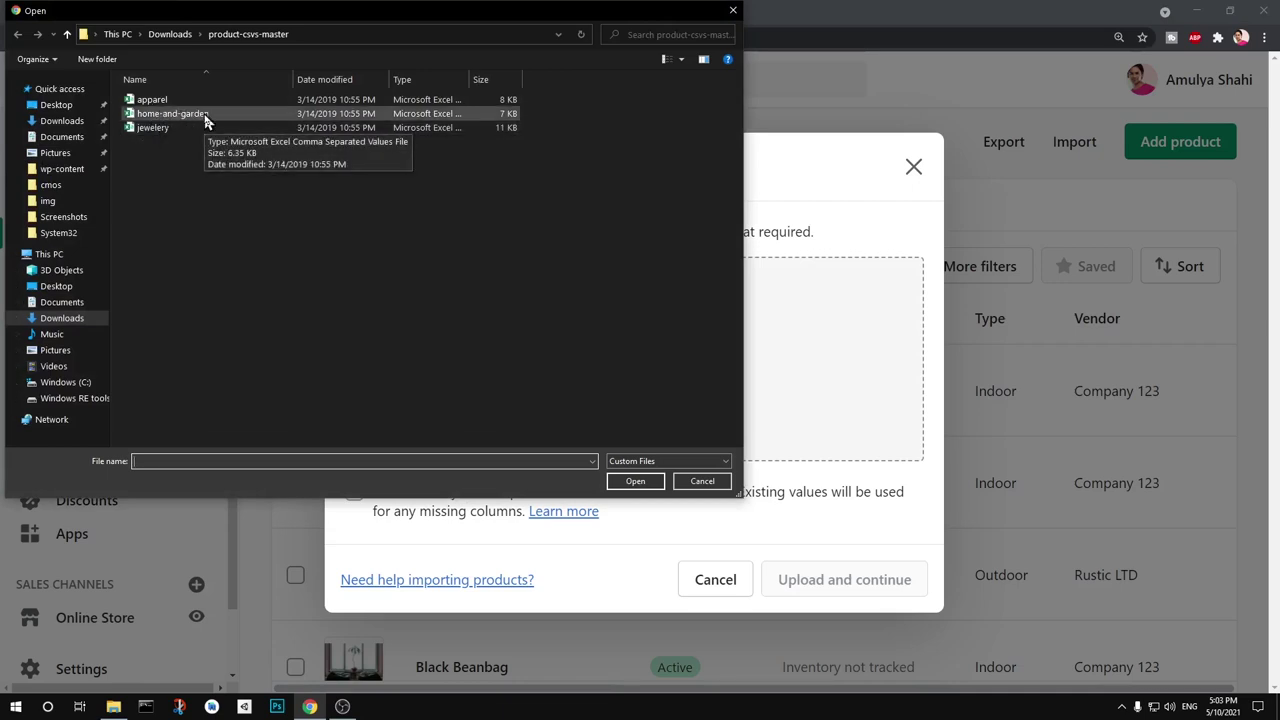
click(155, 101)
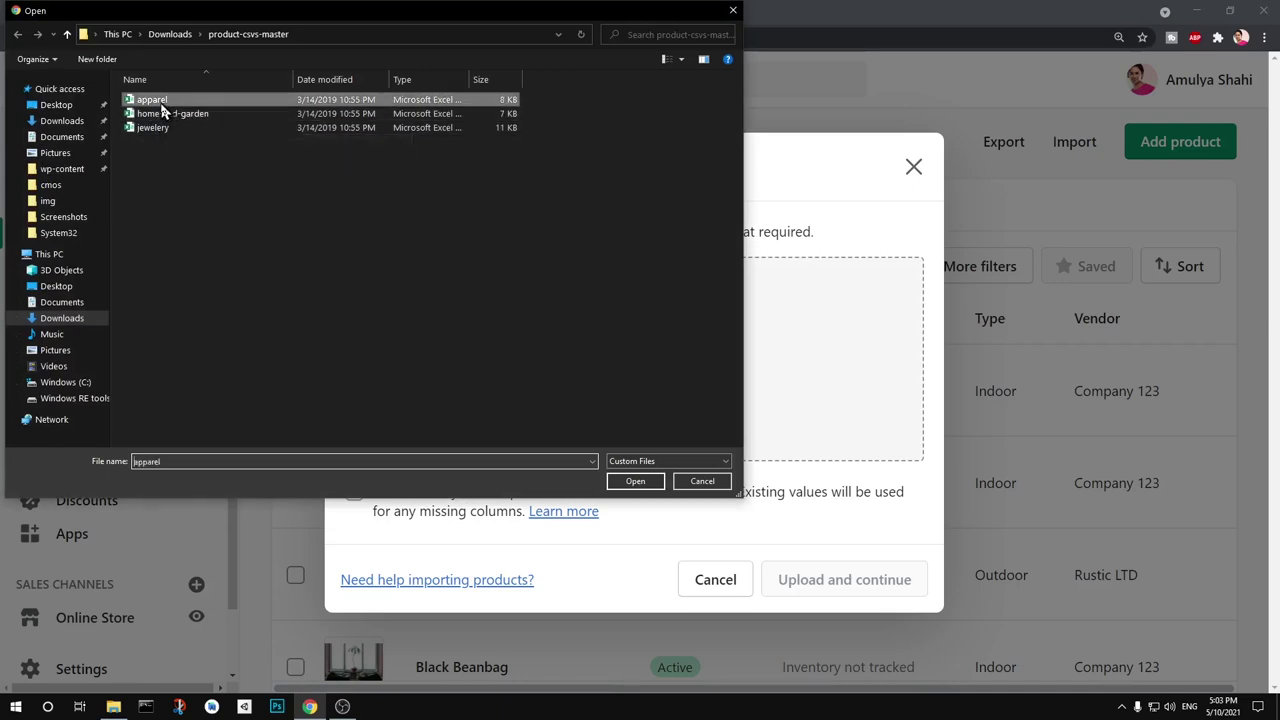
click(633, 482)
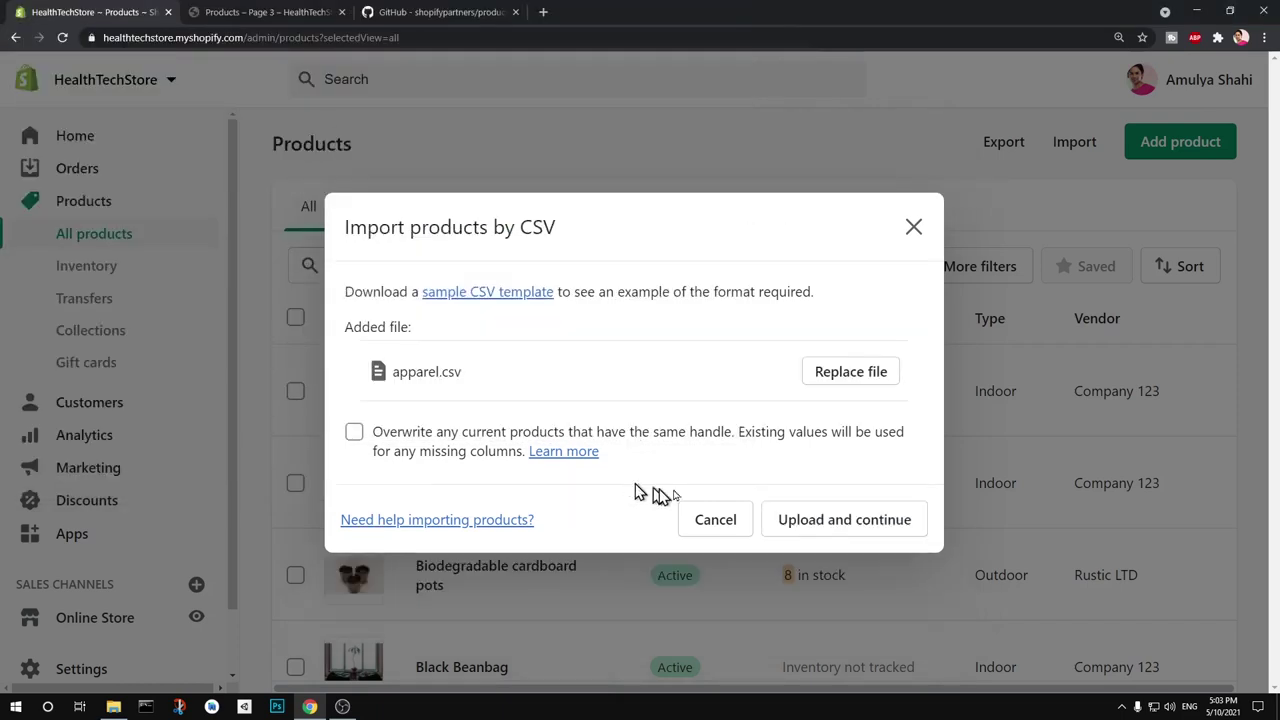
Upload apparel.csv, review the first-product preview, and import the products.
click(829, 522)
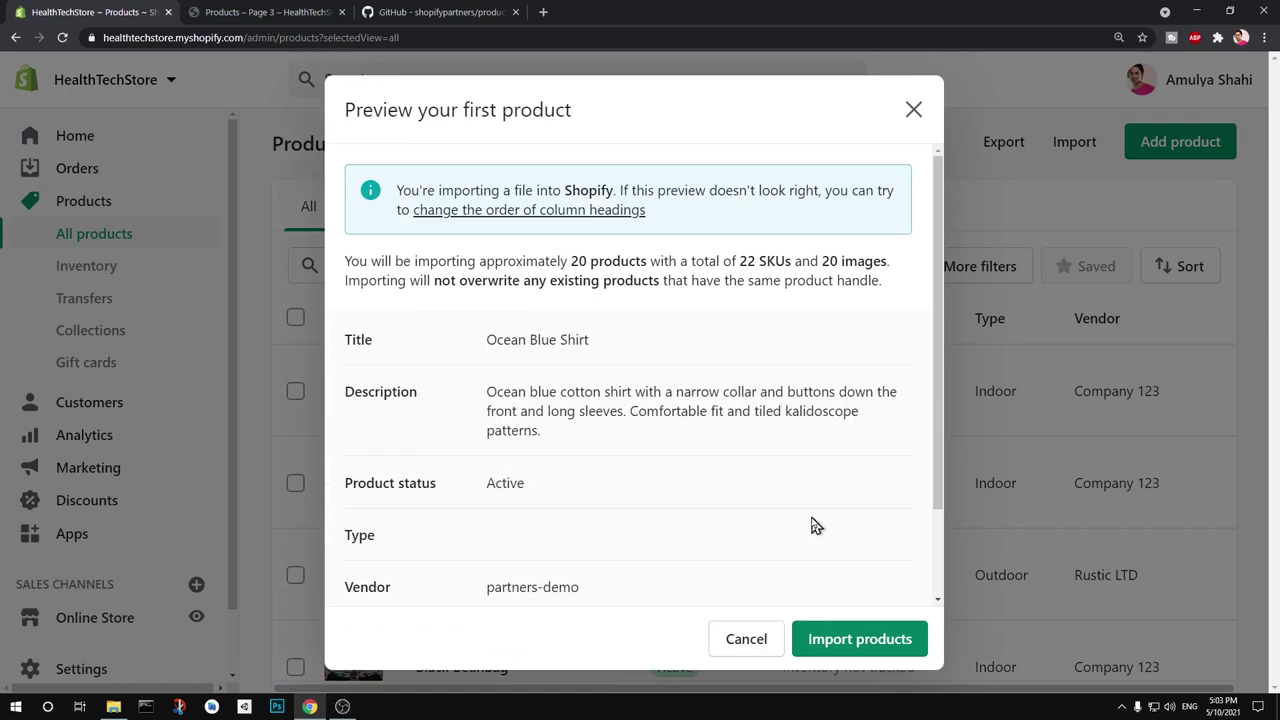
scroll(843, 553, down, 1)
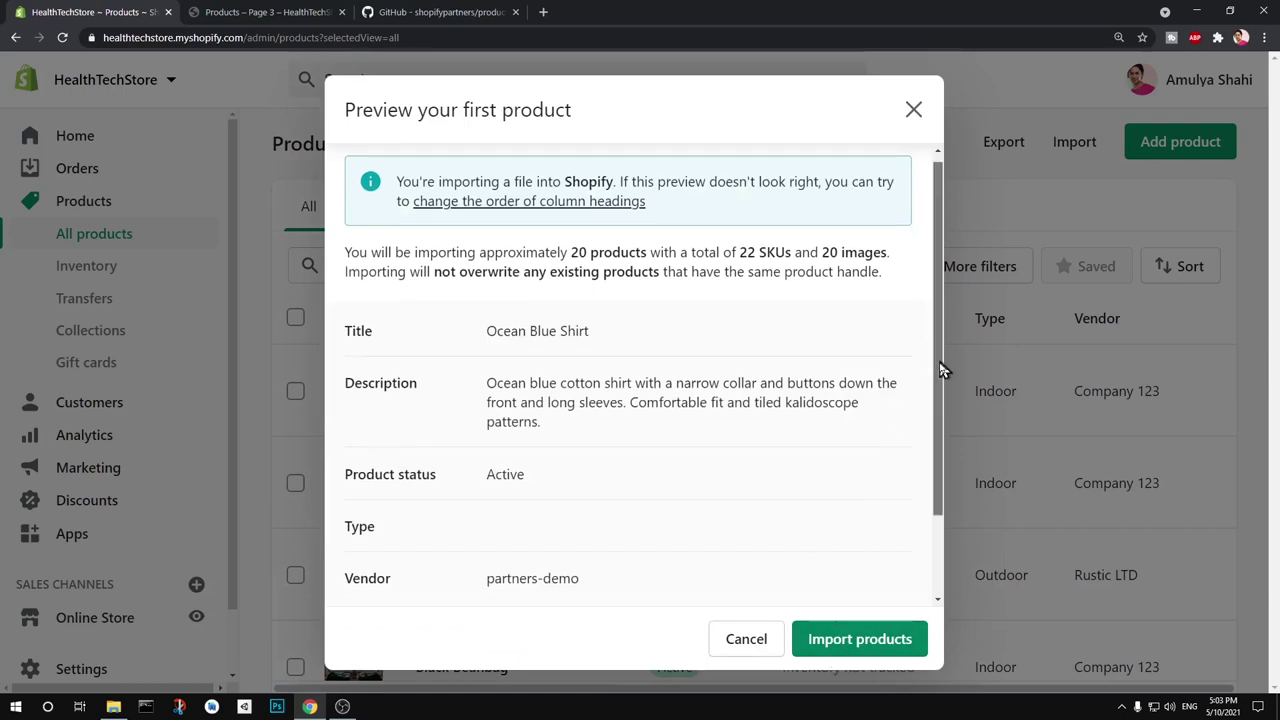
drag(940, 370, 940, 602)
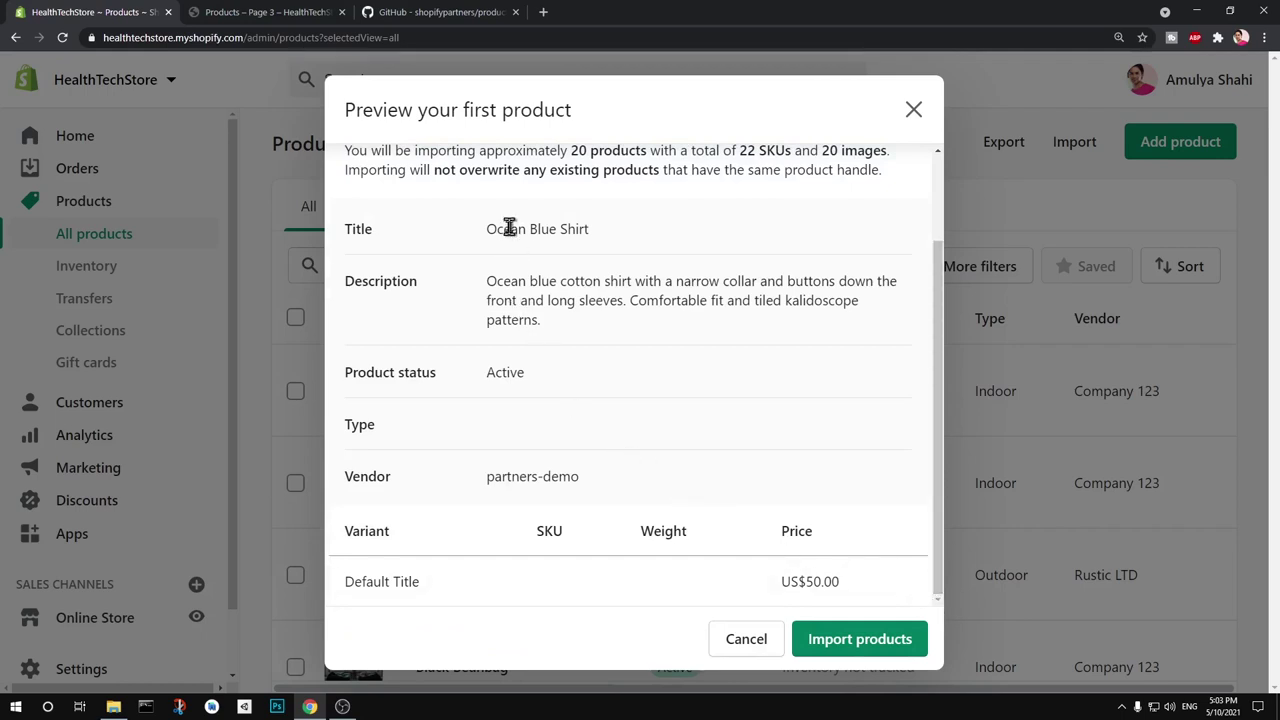
click(830, 648)
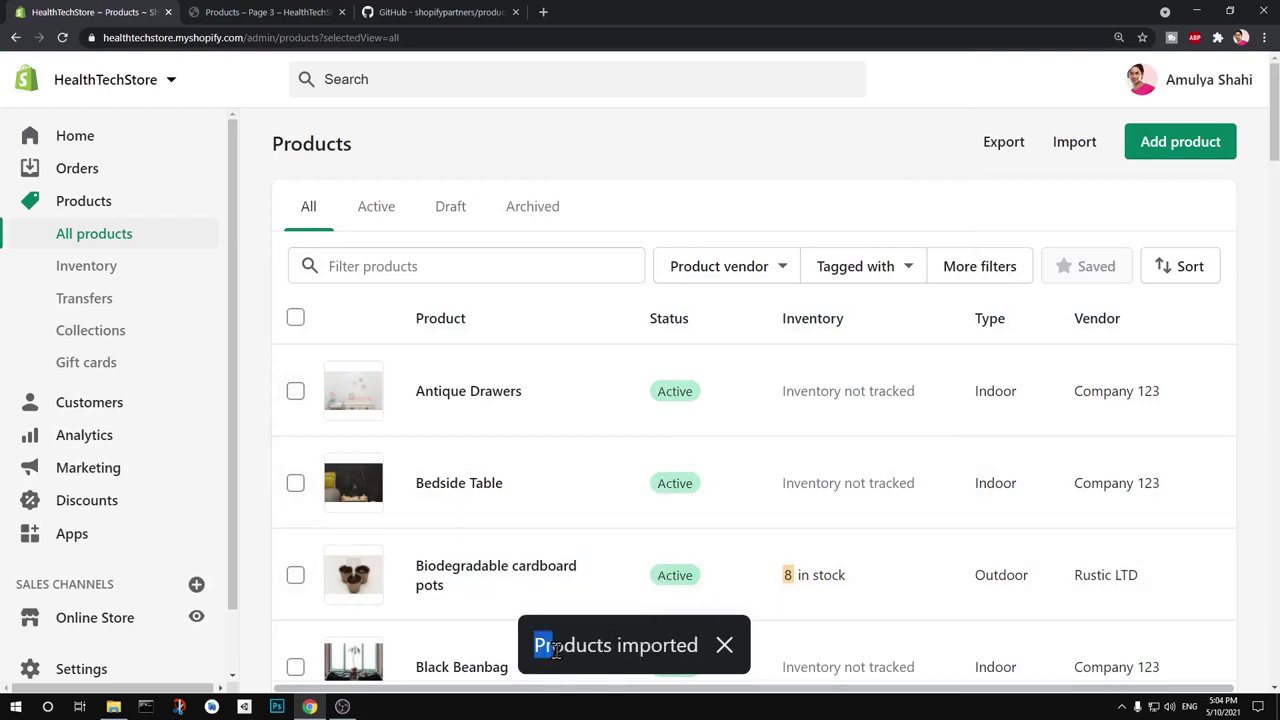
Clear the stray text selection and reload the storefront product catalog.
drag(537, 650, 632, 662)
click(598, 162)
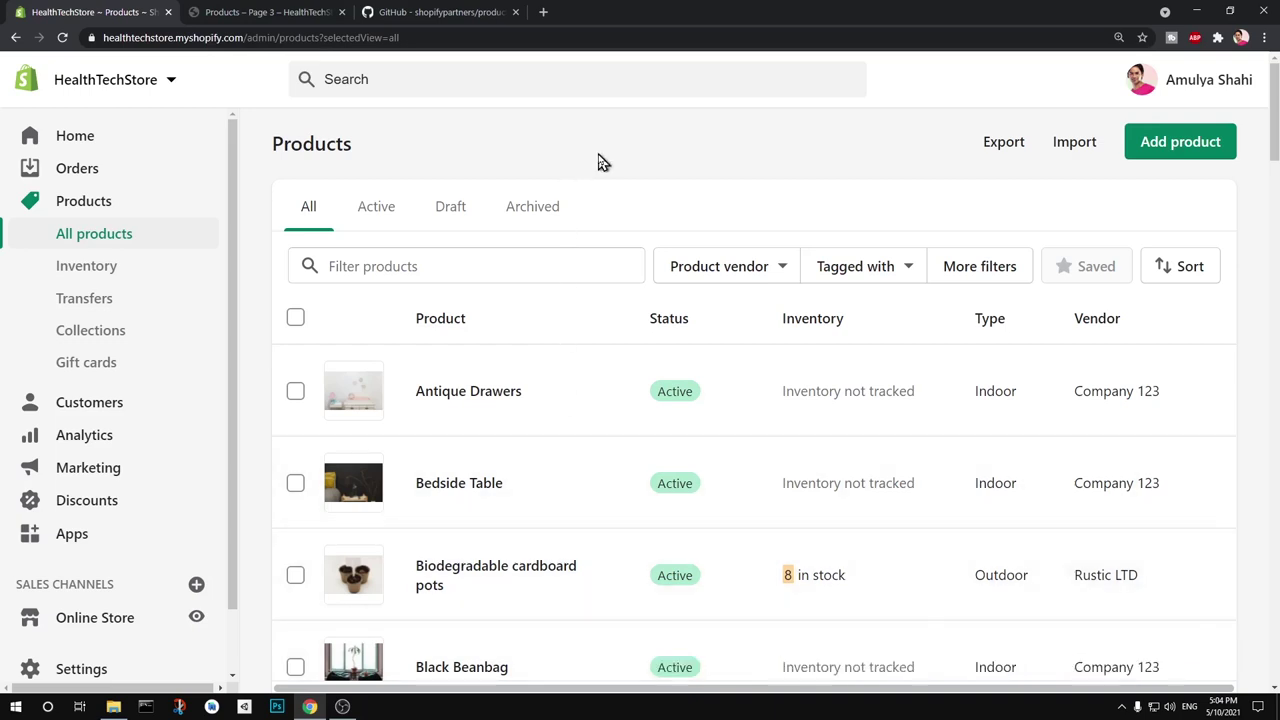
scroll(1095, 430, down, 5)
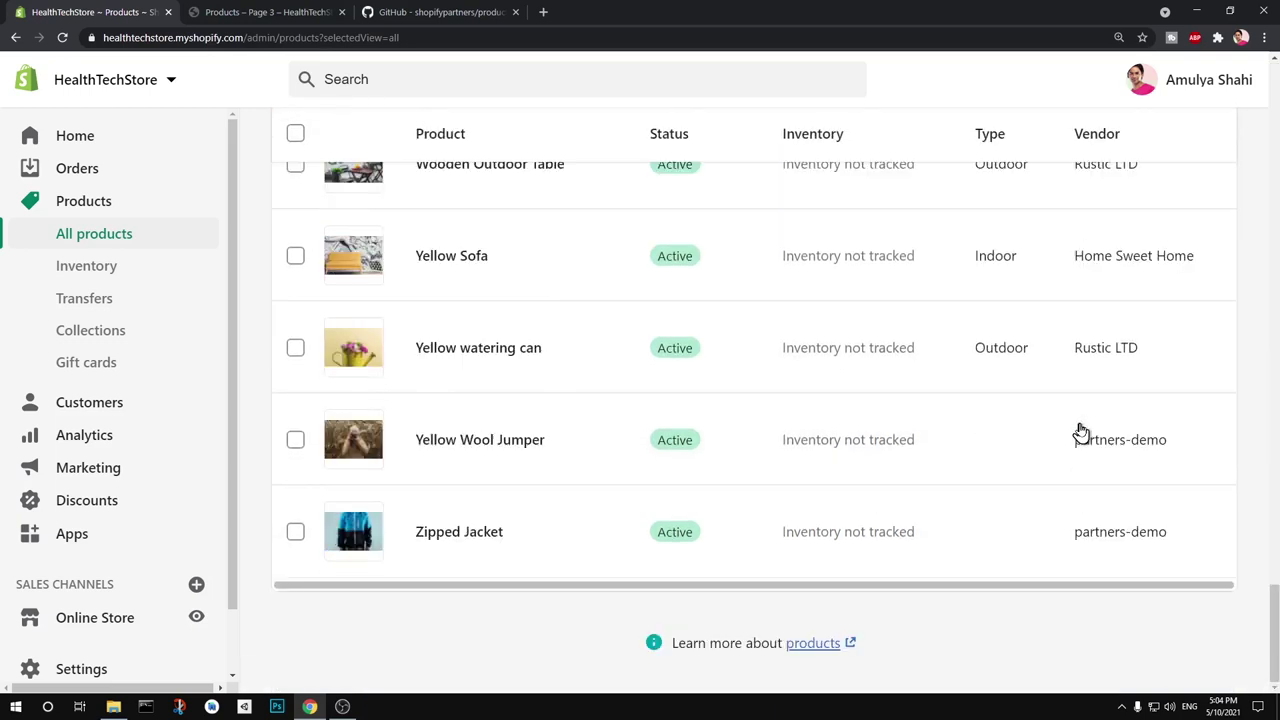
click(220, 10)
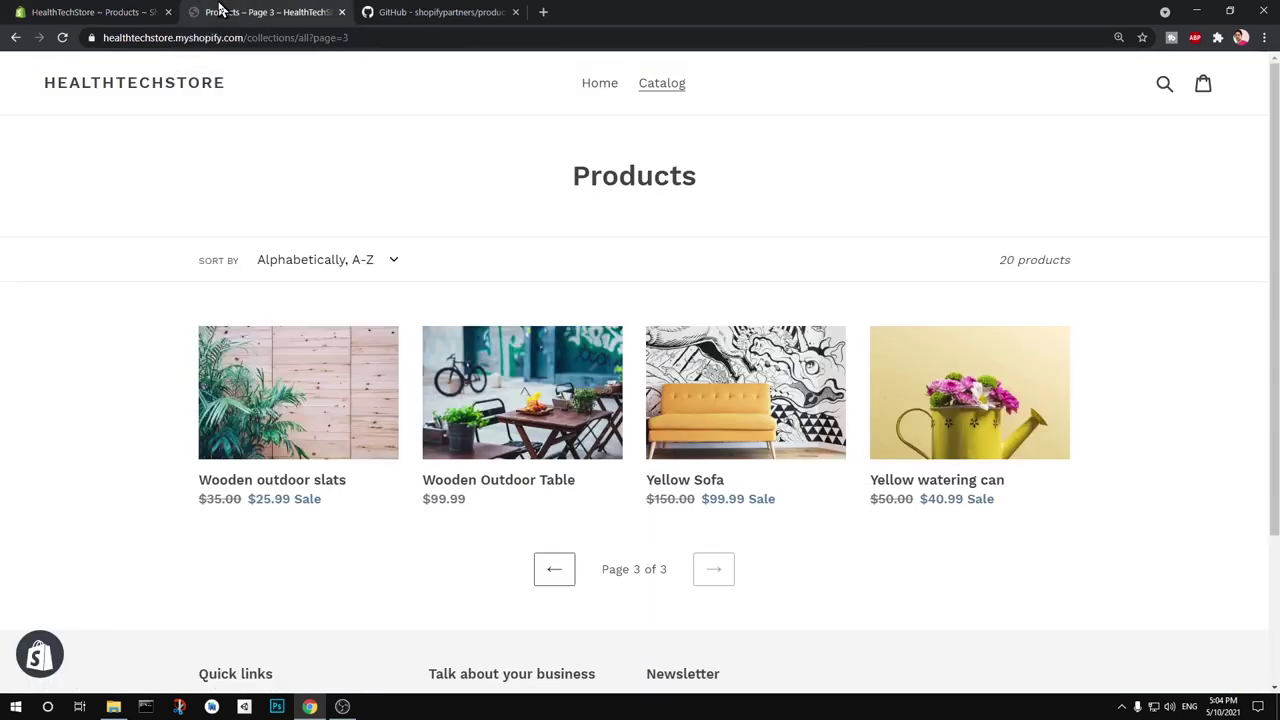
click(672, 90)
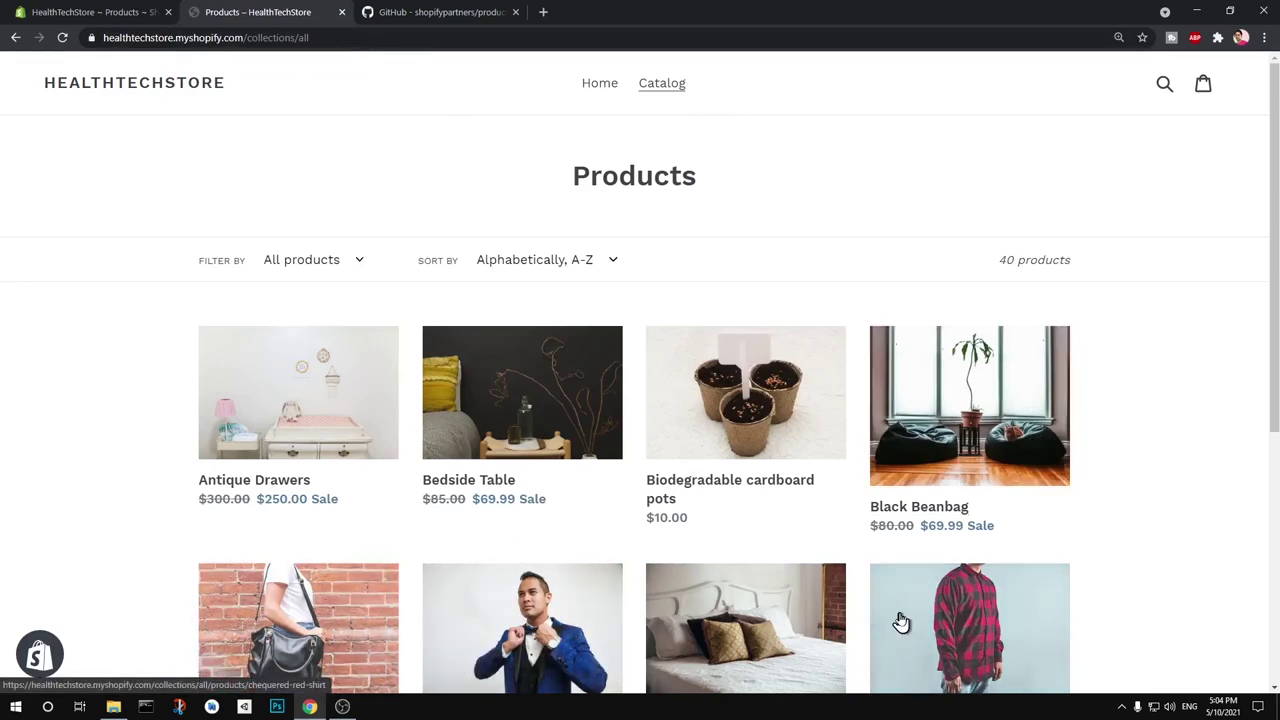
Browse the 40-product catalog and open the Chequered Red Shirt page ($50.00).
scroll(901, 622, down, 4)
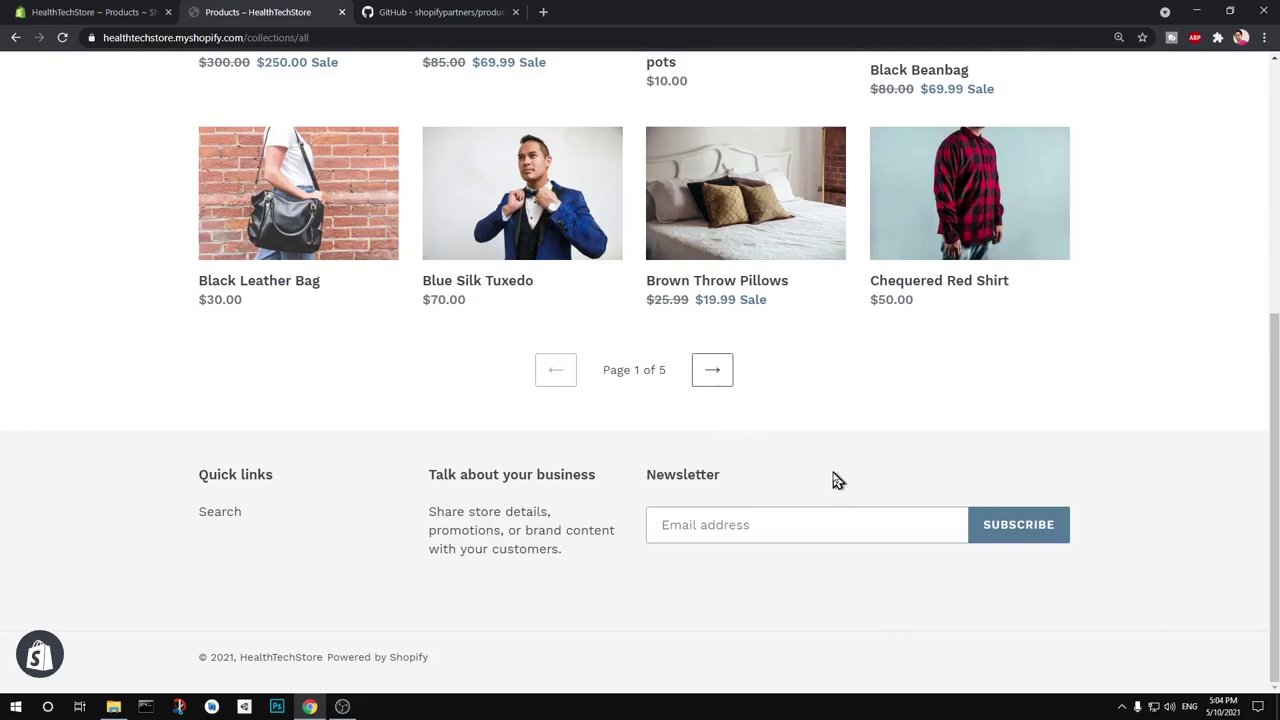
scroll(838, 481, up, 4)
scroll(833, 480, down, 4)
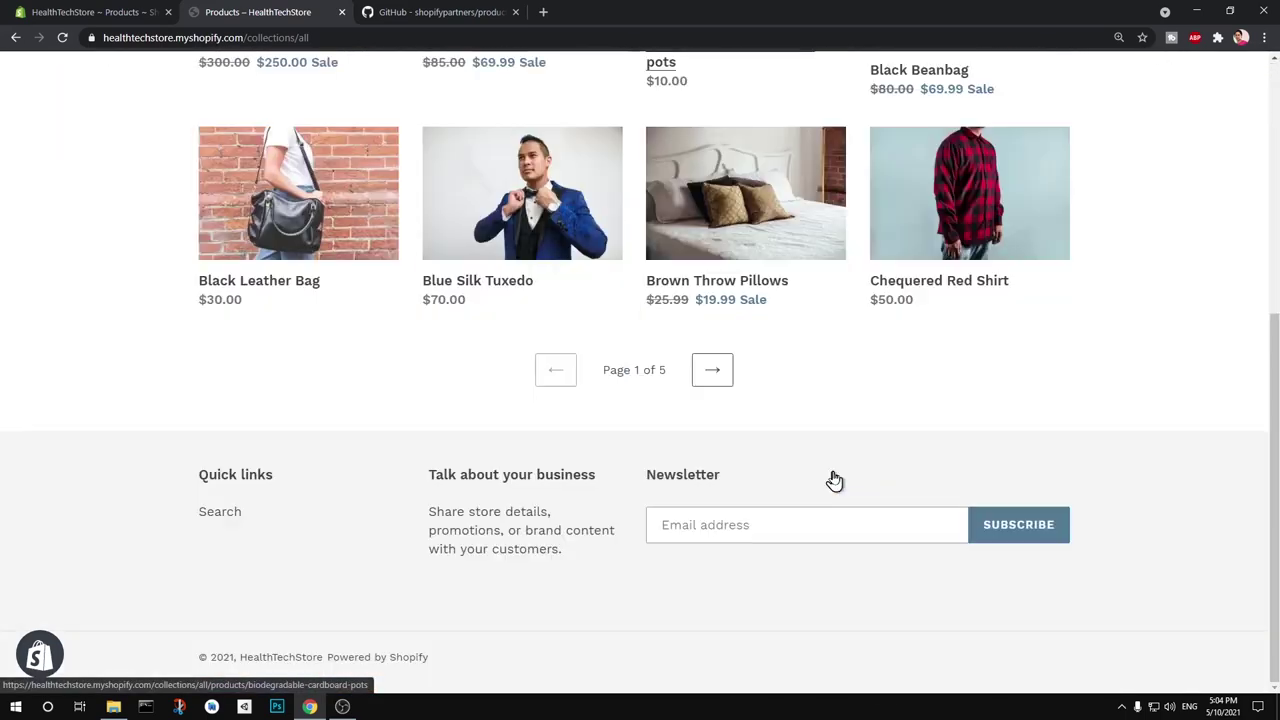
click(905, 281)
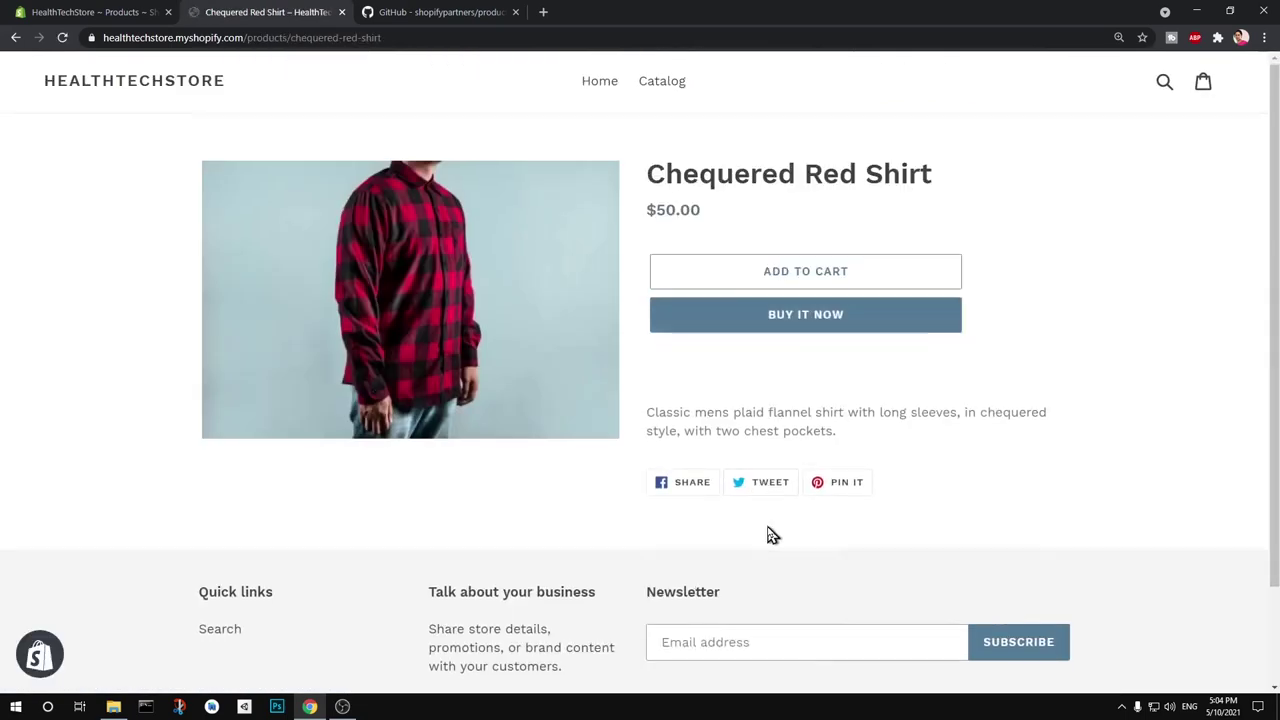
scroll(766, 534, down, 2)
scroll(768, 526, up, 2)
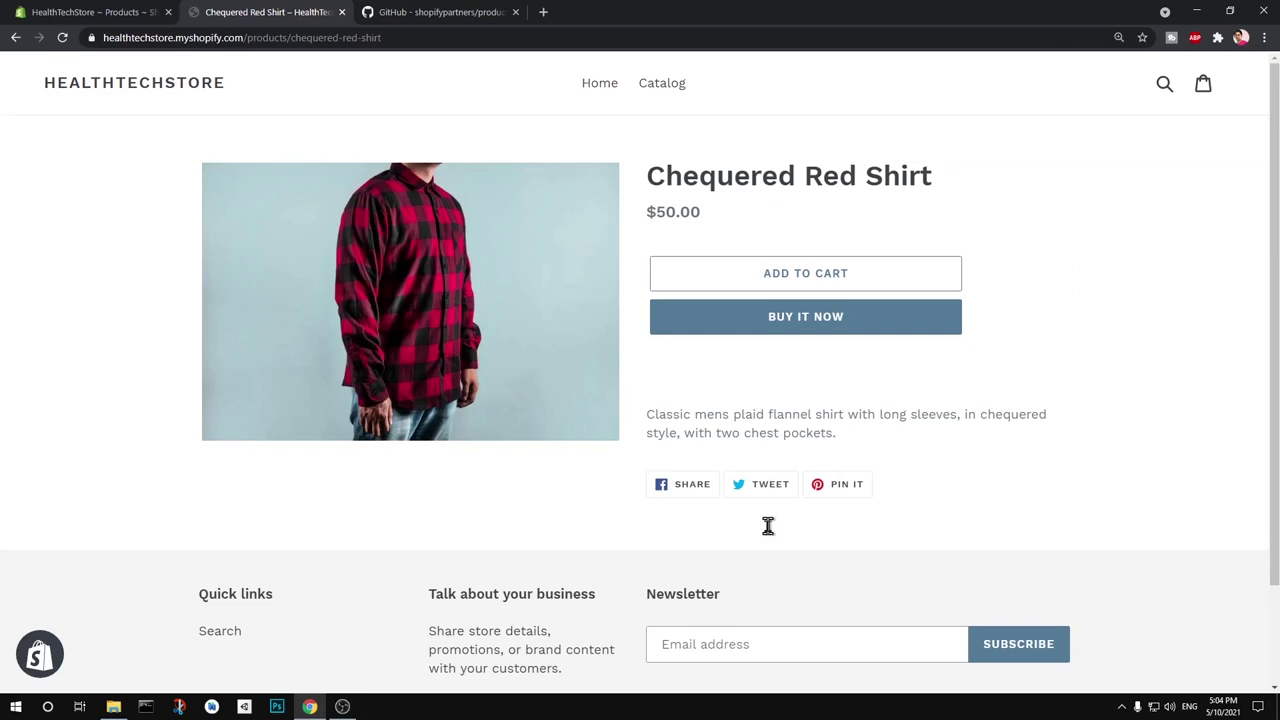